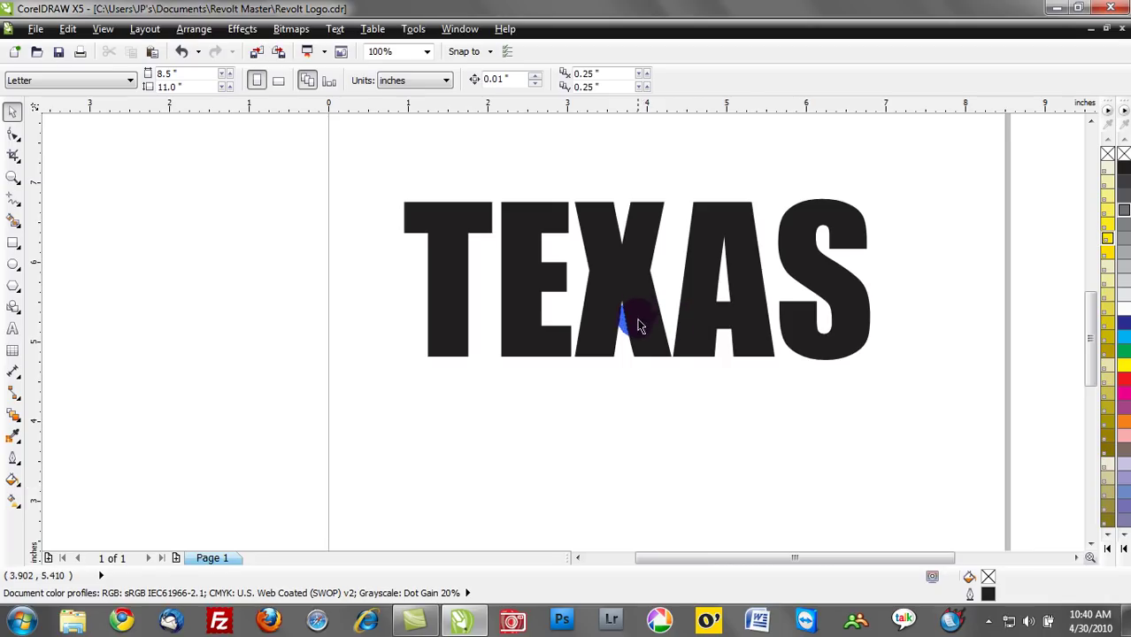
Select the TEXAS text and give it a 4 pt outline
drag(545, 224, 531, 240)
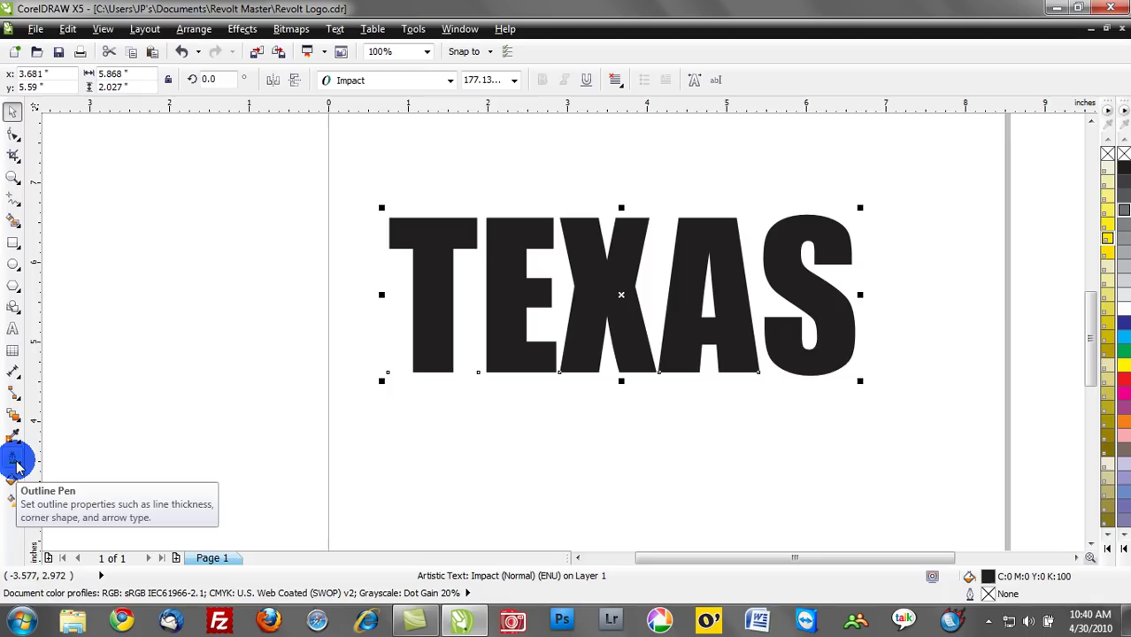
click(16, 463)
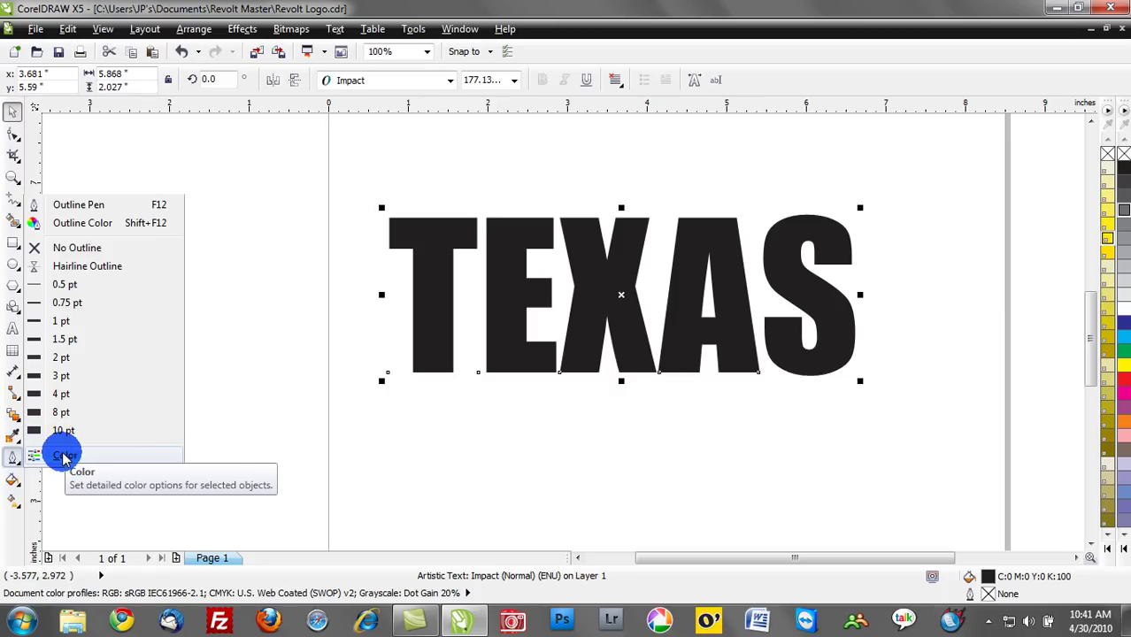
click(40, 399)
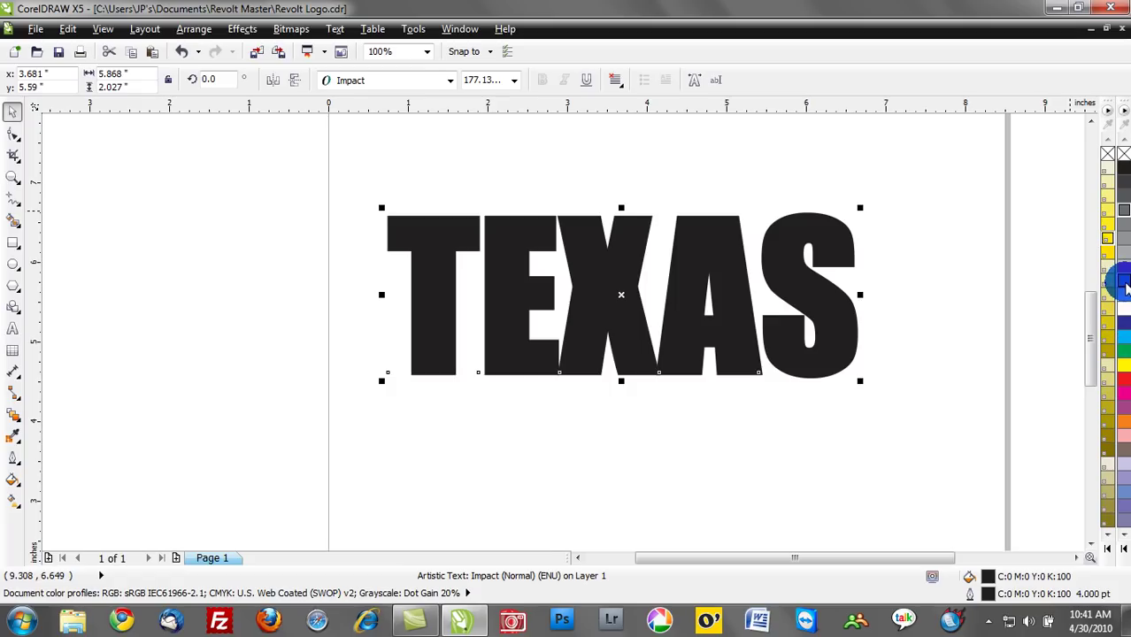
Fill TEXAS with 80% black grey and set its outline colour to cyan
right_click(1124, 281)
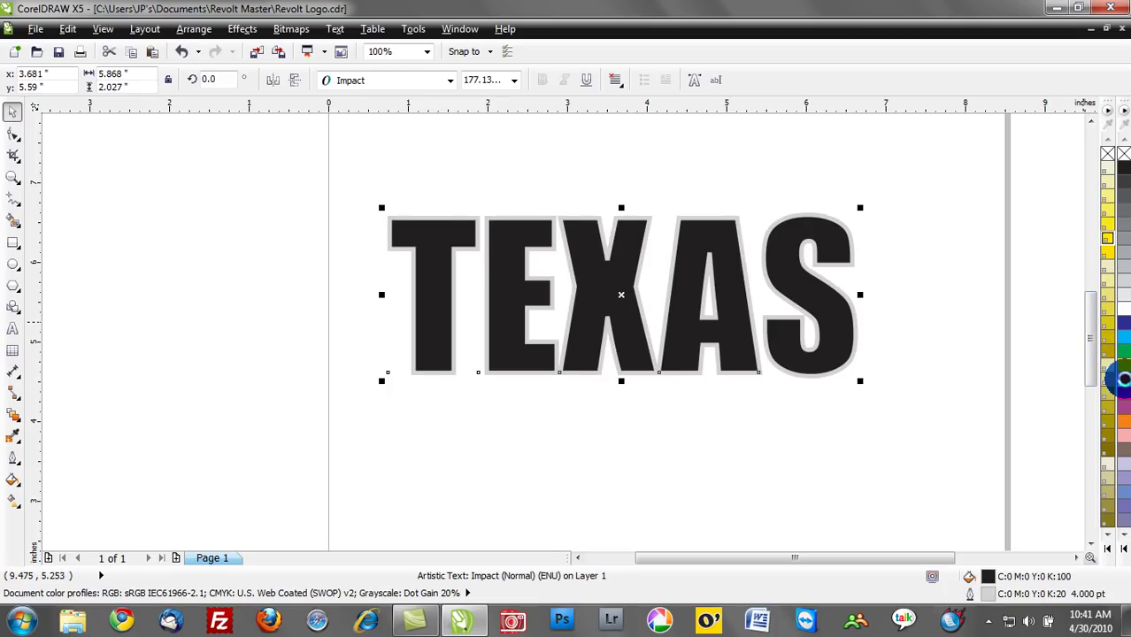
right_click(1124, 381)
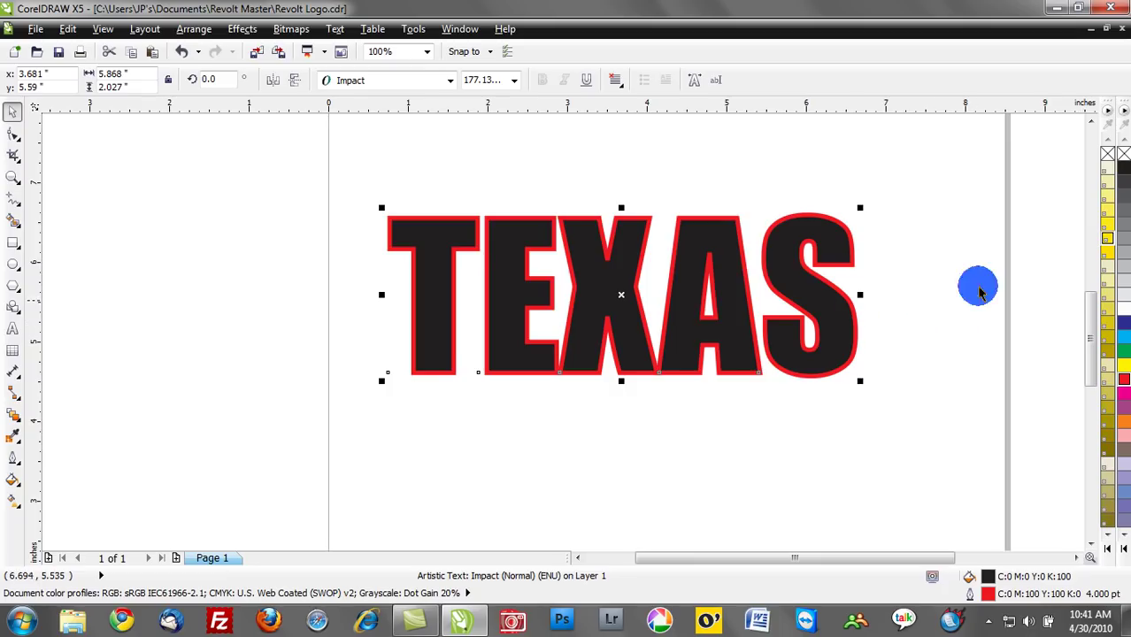
click(1124, 255)
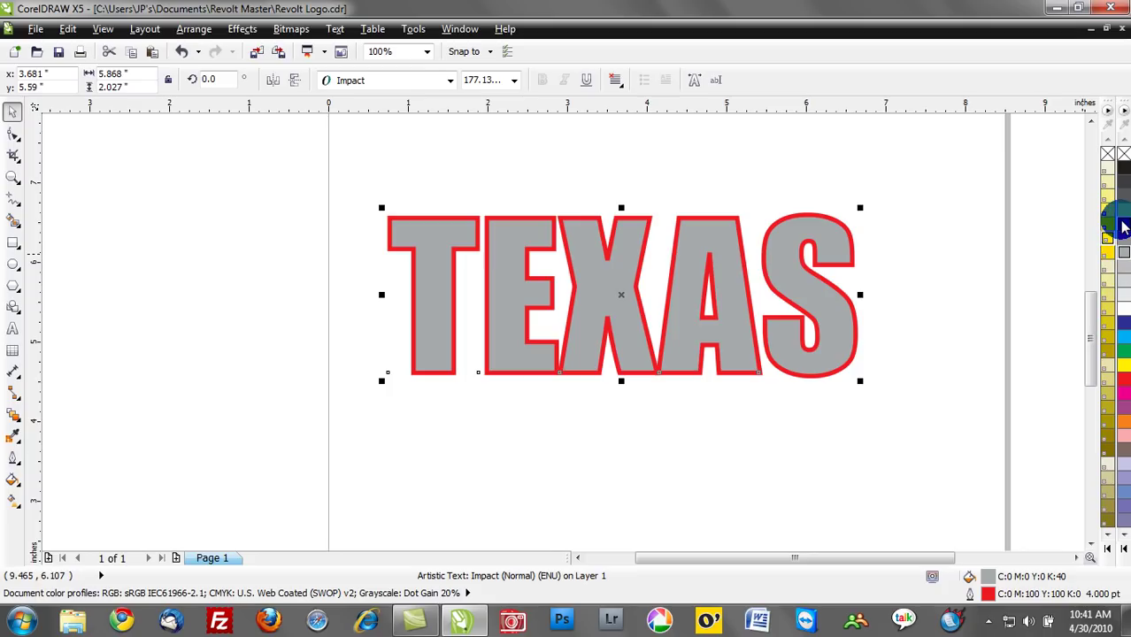
click(1123, 227)
click(1123, 202)
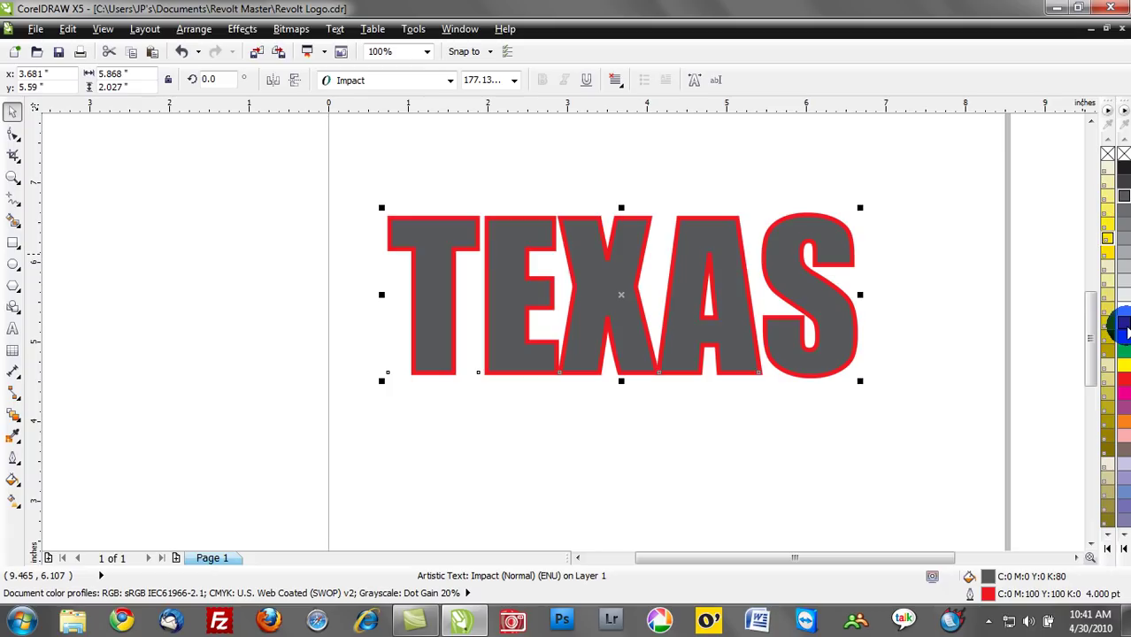
right_click(1124, 339)
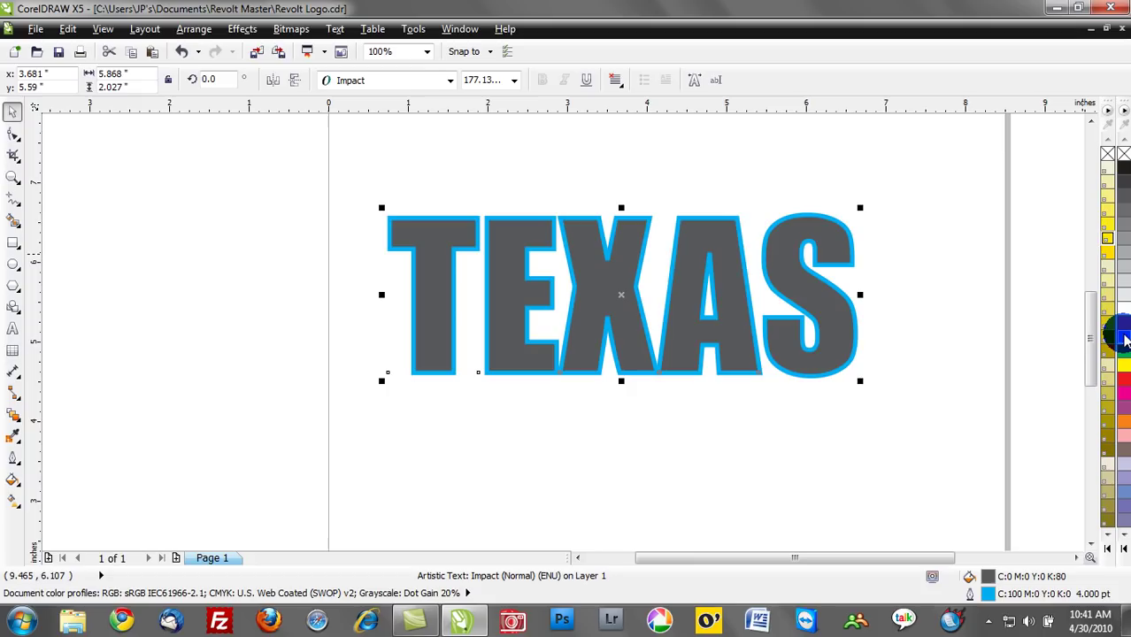
Zoom in, place a vertical guideline at the T's outline edge, and view it in Wireframe
scroll(407, 294, up, 2)
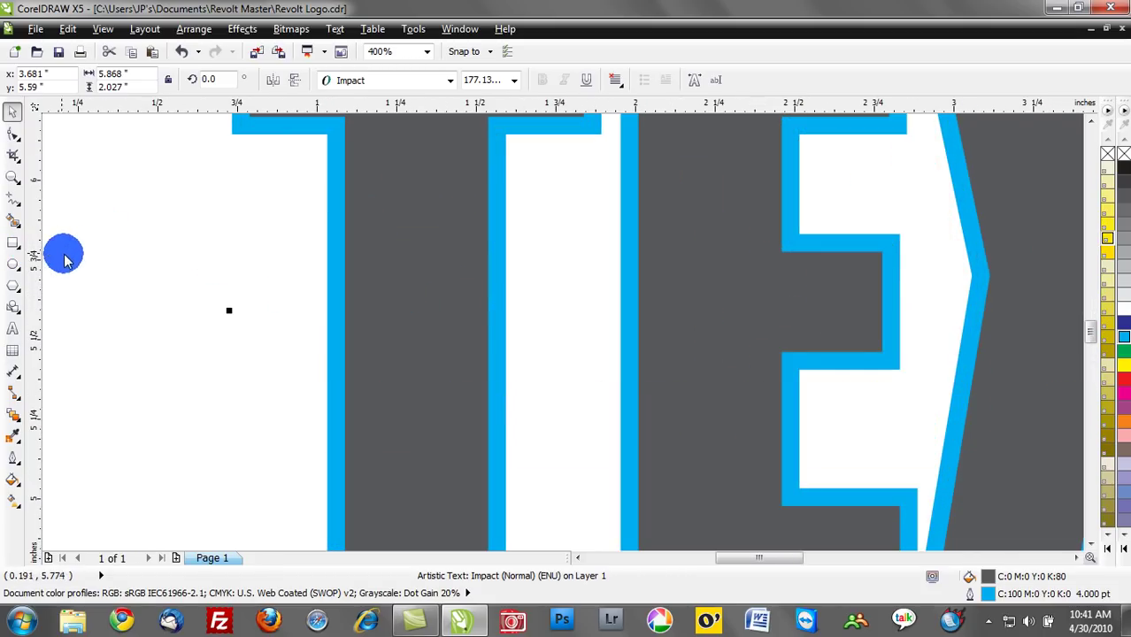
drag(64, 257, 343, 285)
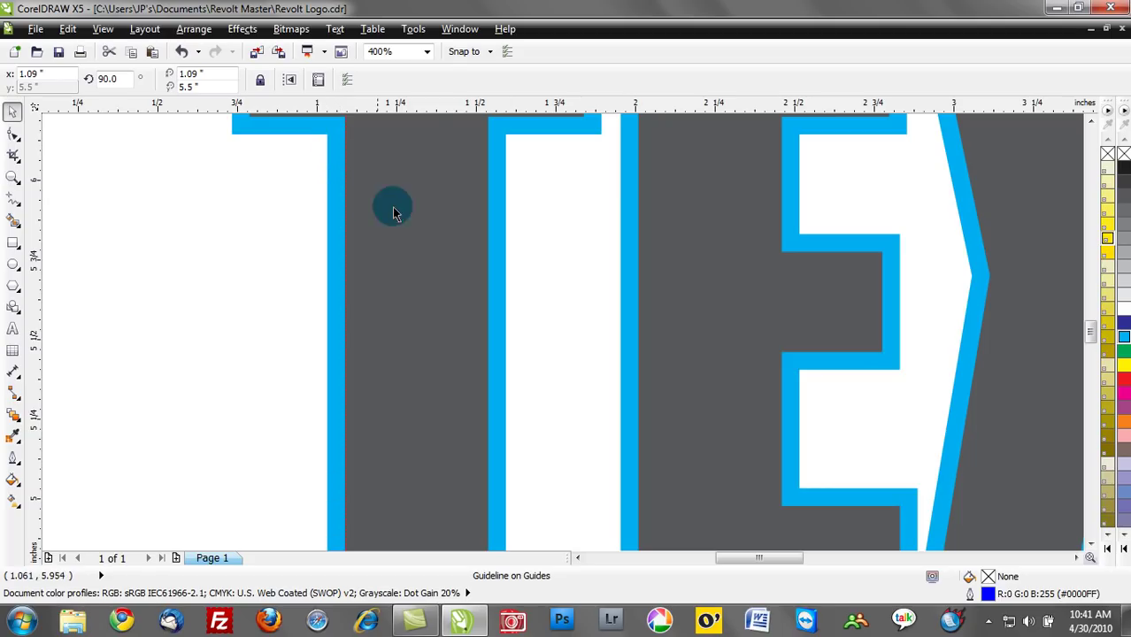
click(102, 28)
click(116, 67)
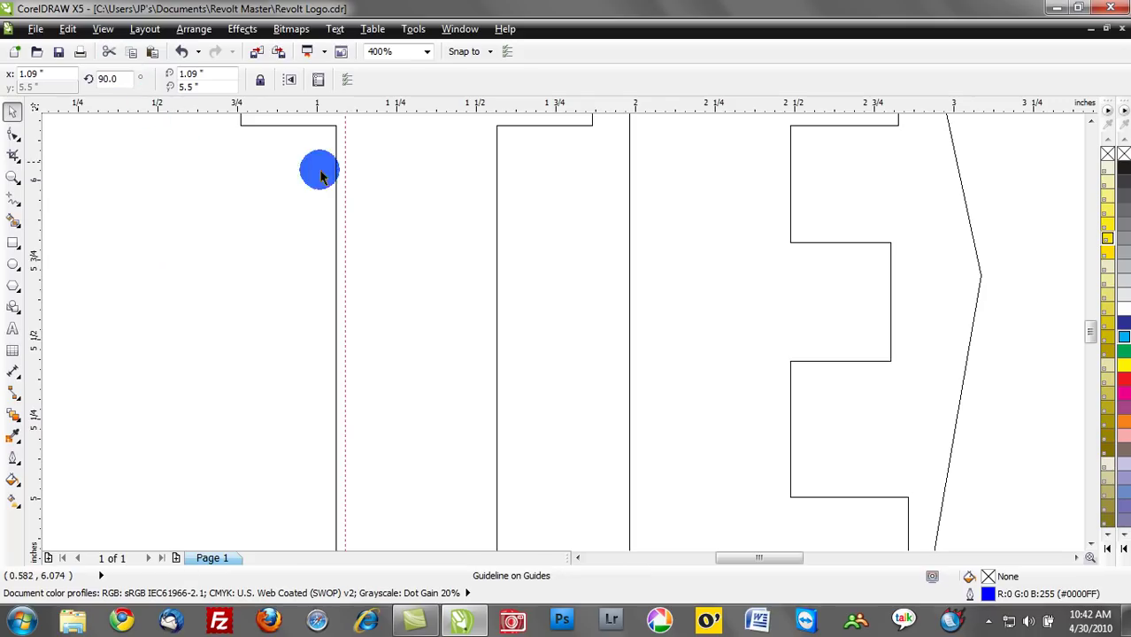
Compare Wireframe and Enhanced views to check the 1.09 inch guideline, ending in Enhanced with TEXAS selected
scroll(343, 181, up, 2)
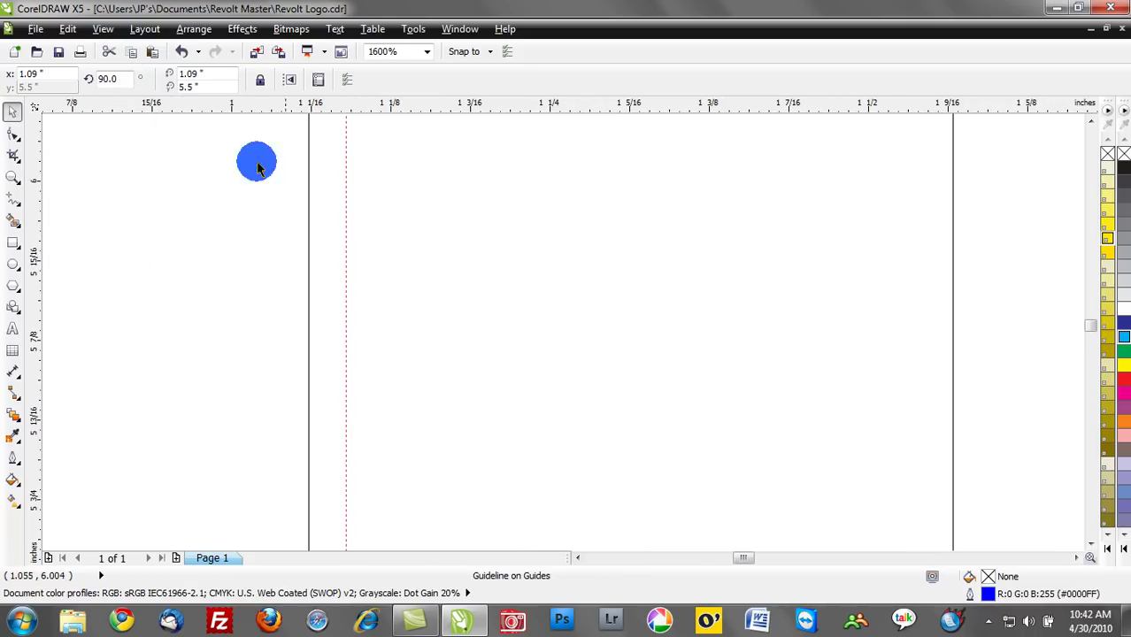
click(103, 29)
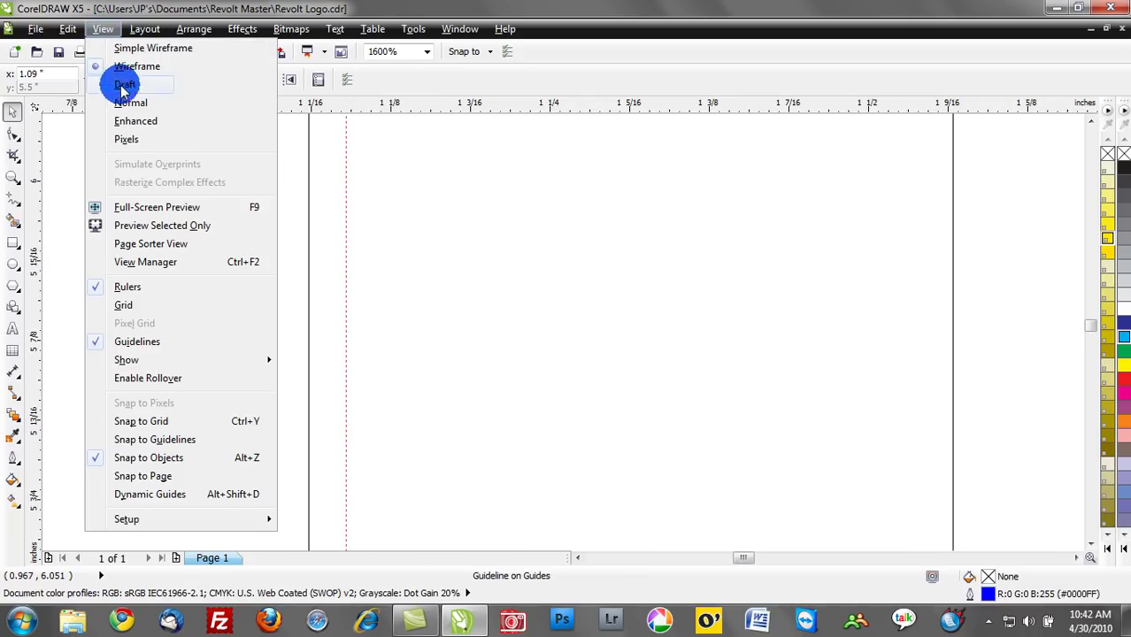
click(118, 121)
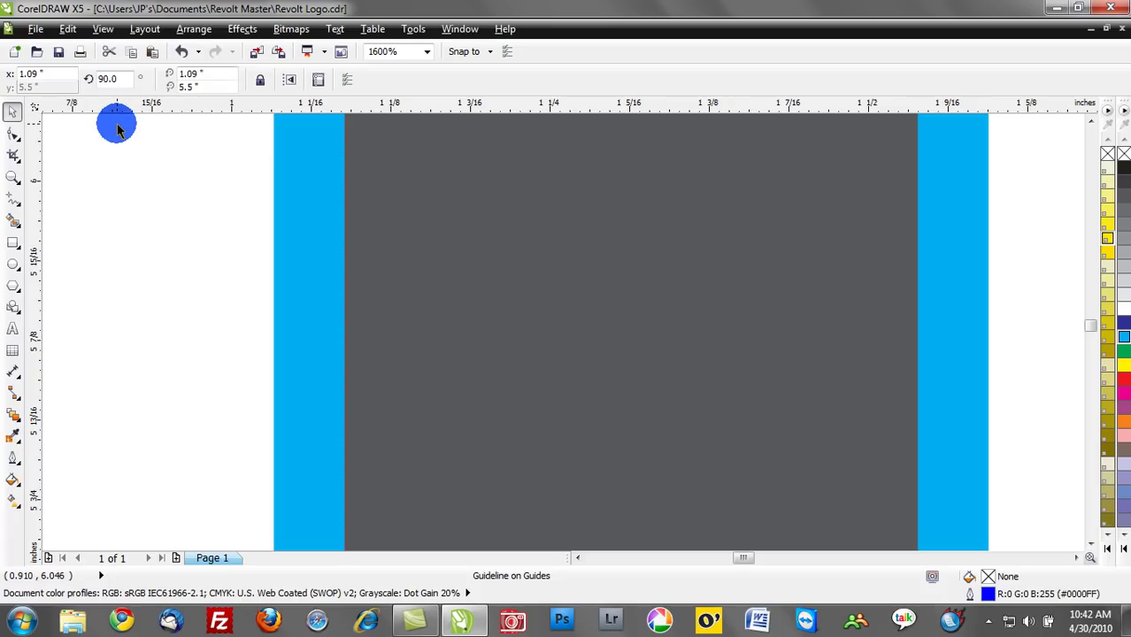
click(107, 29)
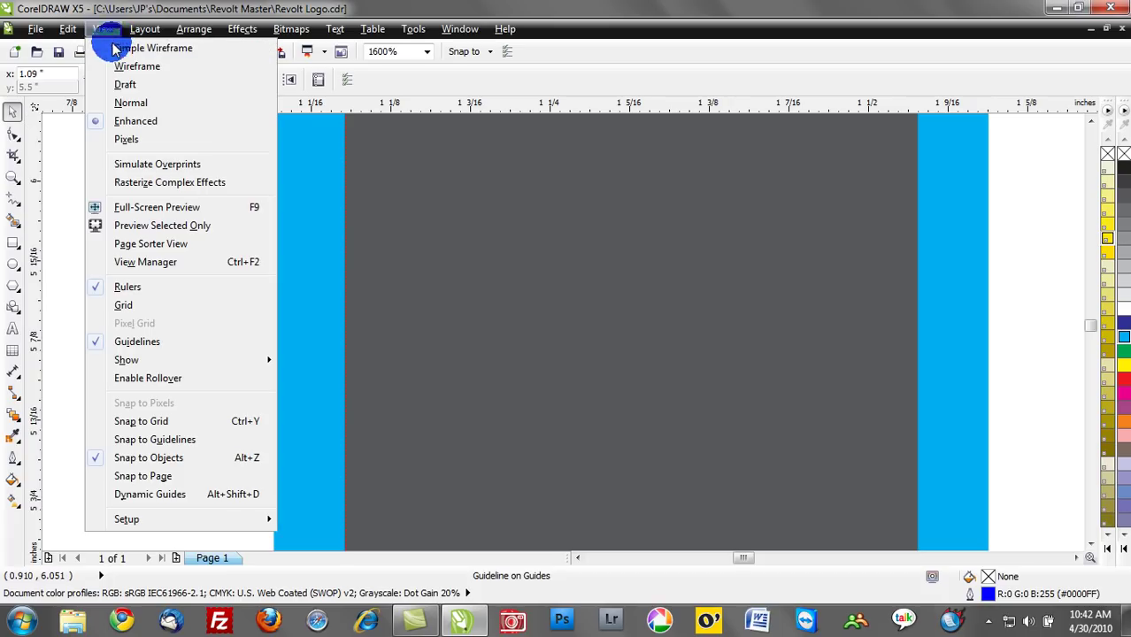
click(124, 66)
scroll(316, 277, down, 3)
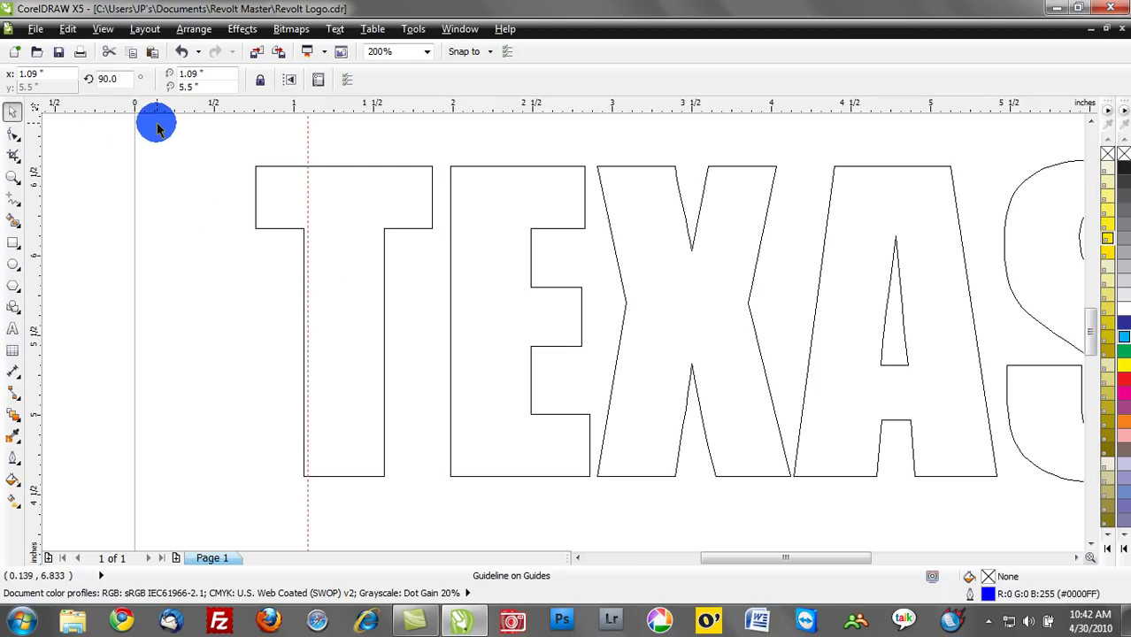
click(104, 29)
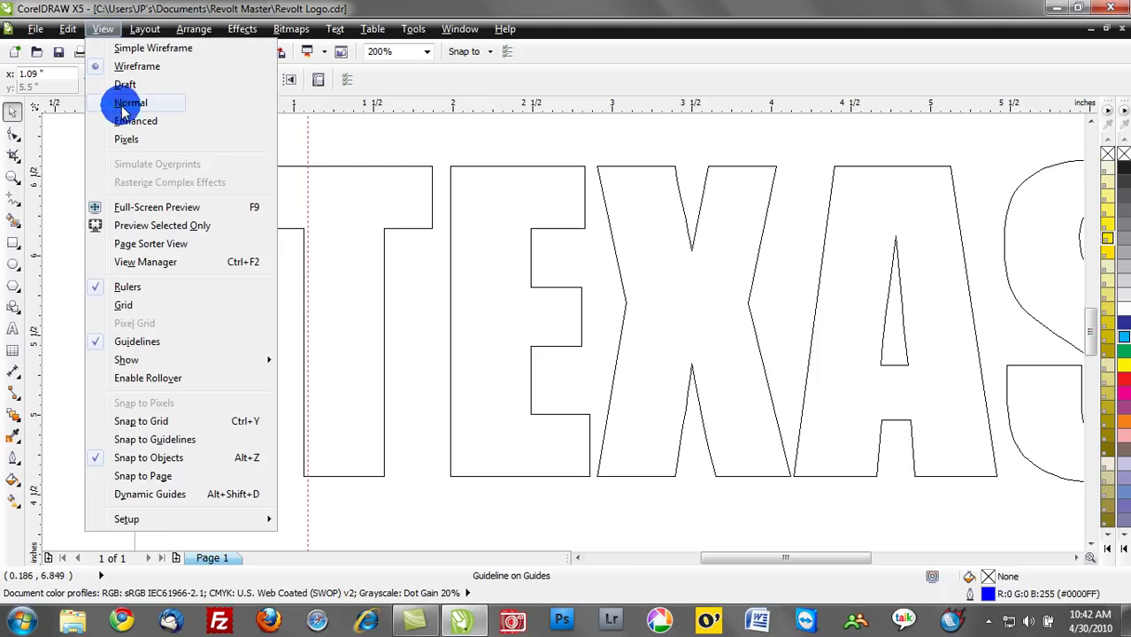
click(129, 119)
click(359, 177)
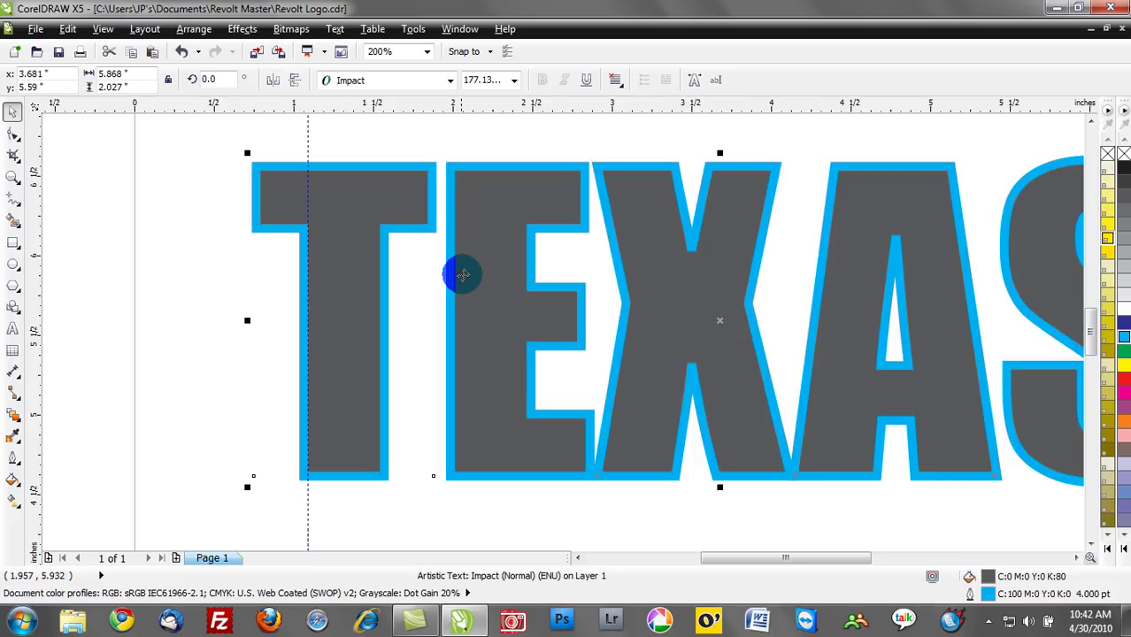
scroll(460, 270, down, 2)
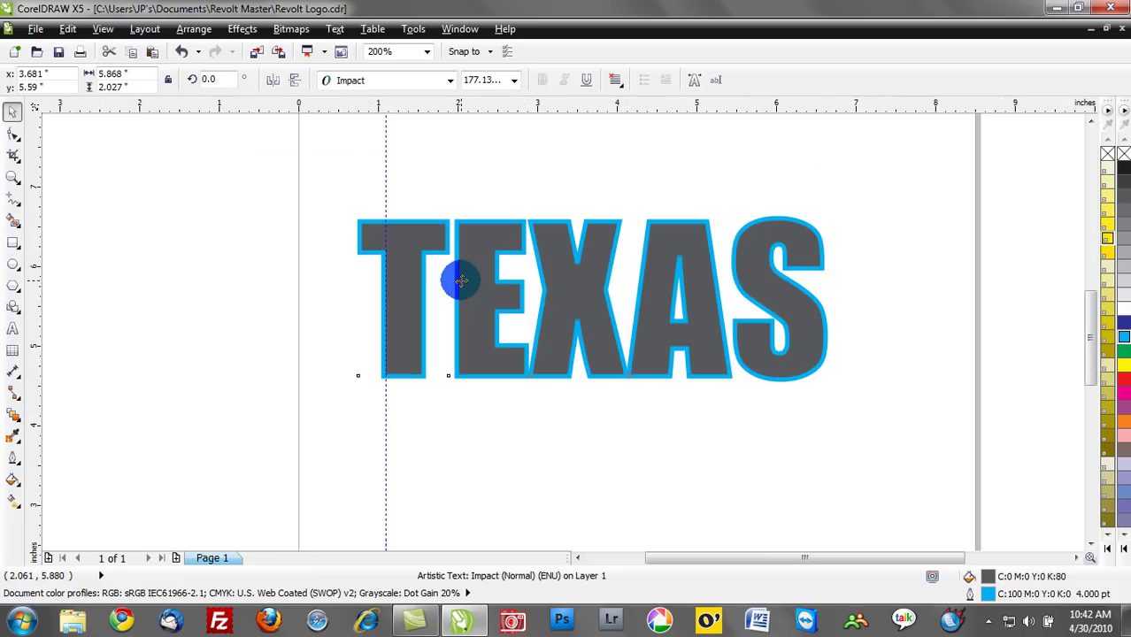
Convert the TEXAS outline into a separate cyan-filled curve object using Arrange > Convert Outline To Object
click(194, 29)
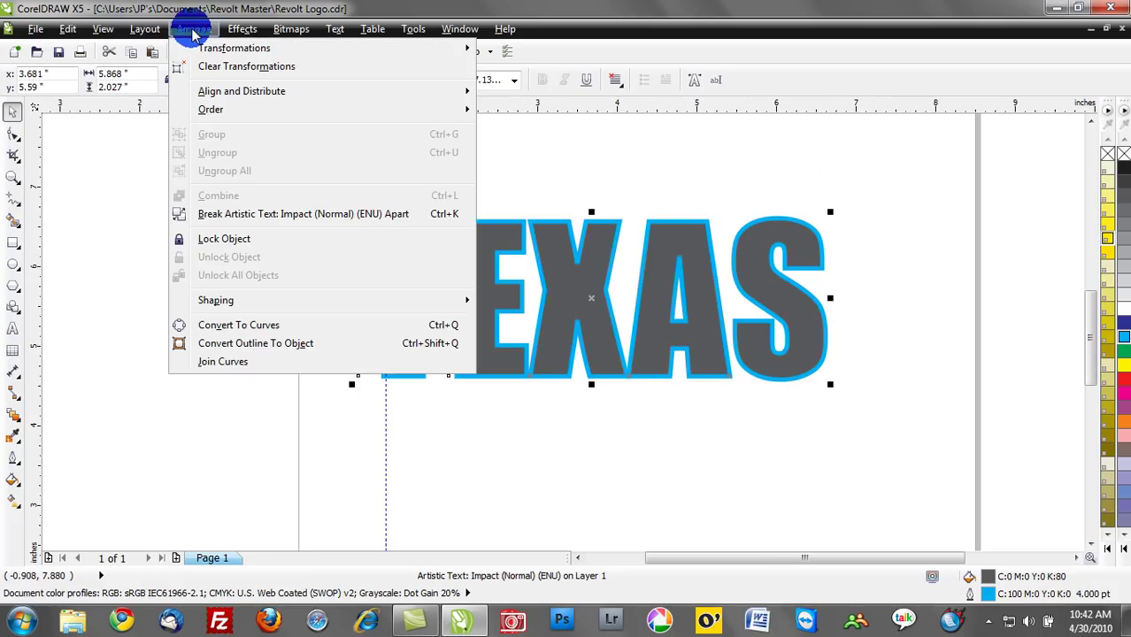
click(304, 349)
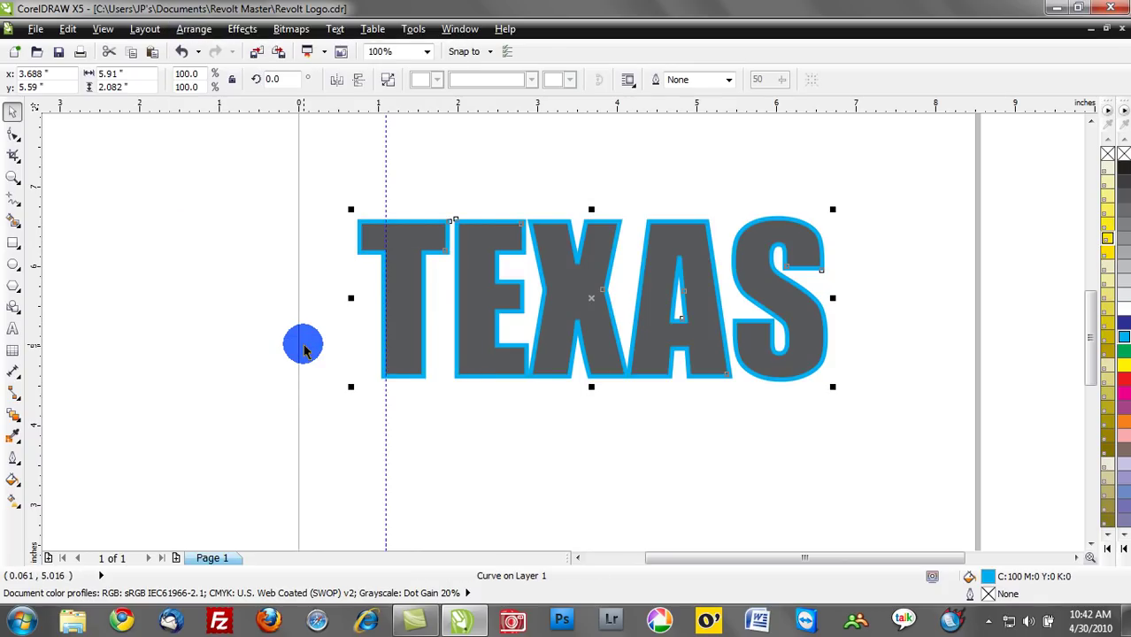
In Wireframe, place a second vertical guideline at 1.033 inches on the outline's outer edge, then return to Enhanced
click(107, 30)
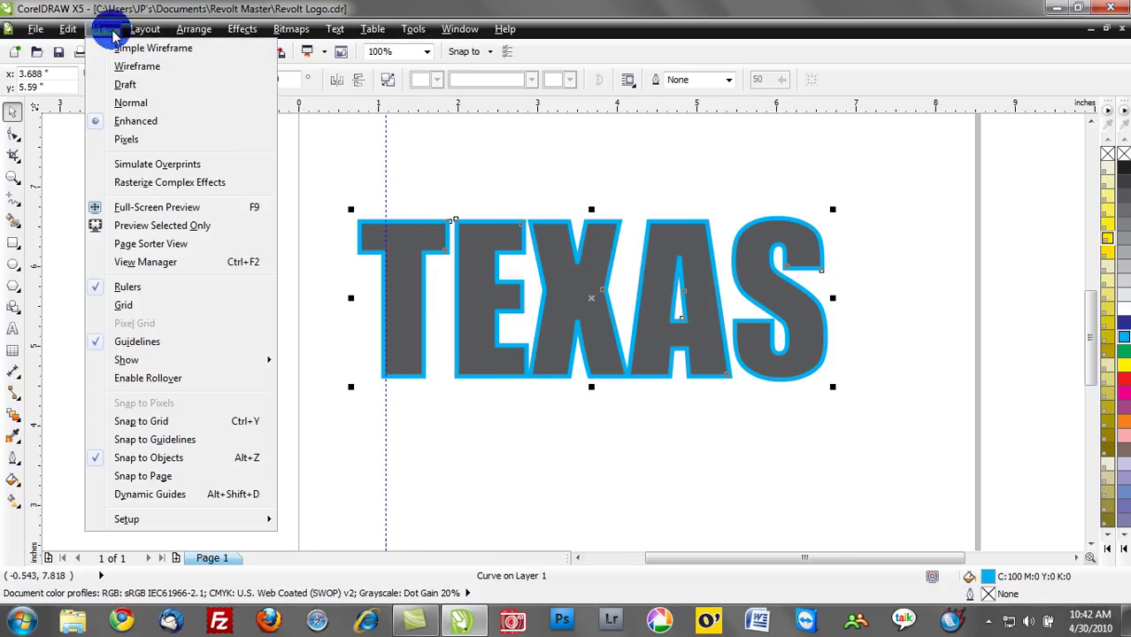
click(107, 48)
scroll(393, 292, up, 3)
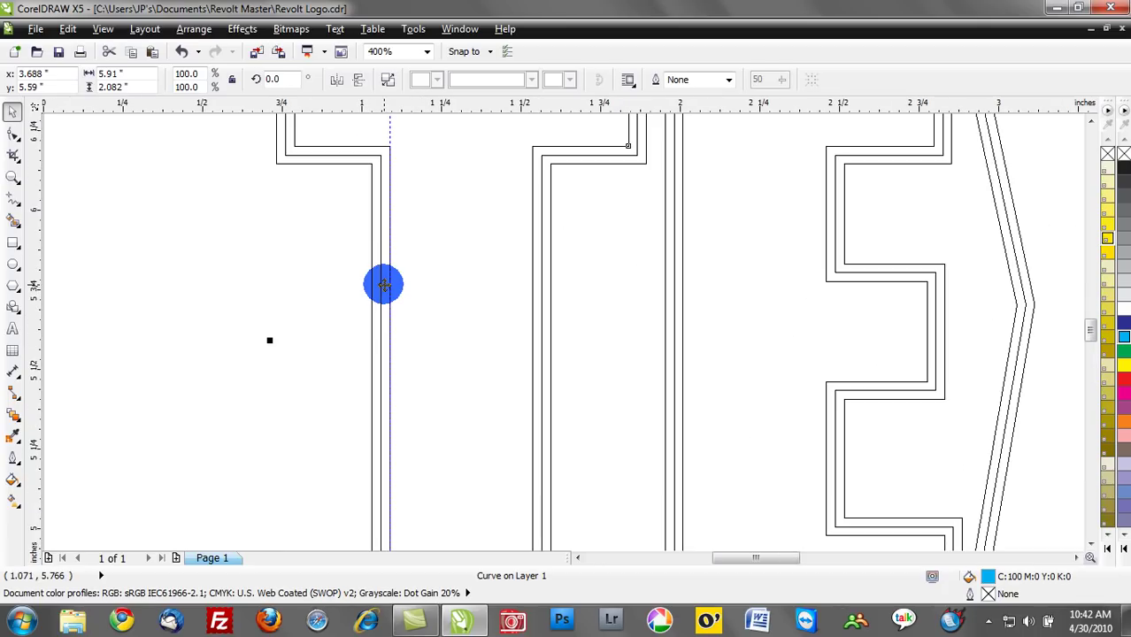
scroll(386, 285, up, 1)
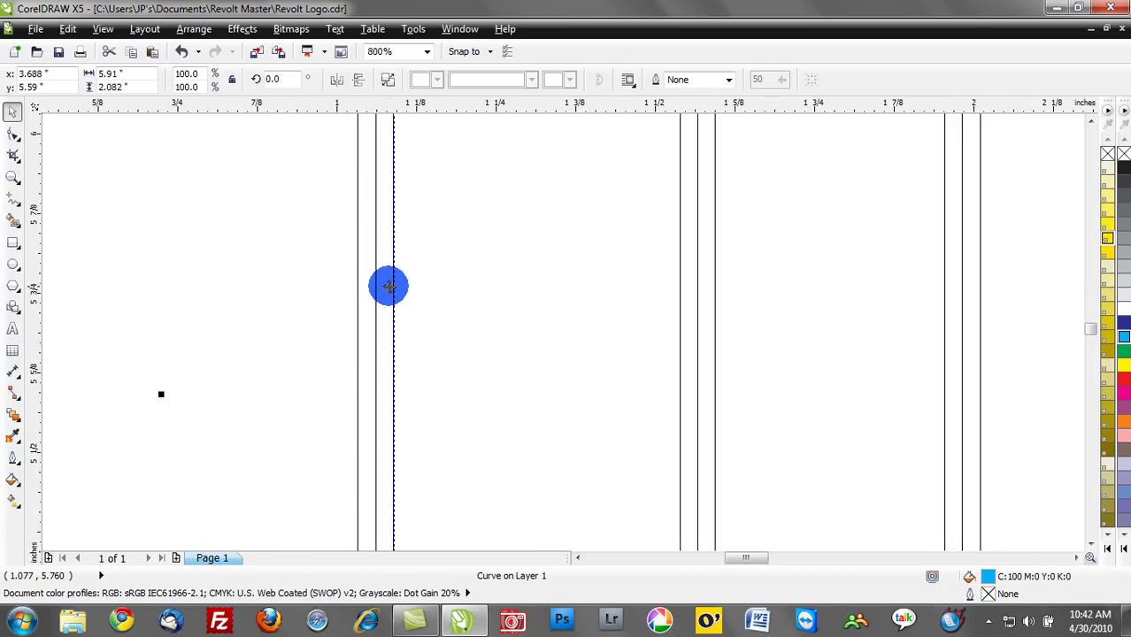
scroll(386, 294, up, 1)
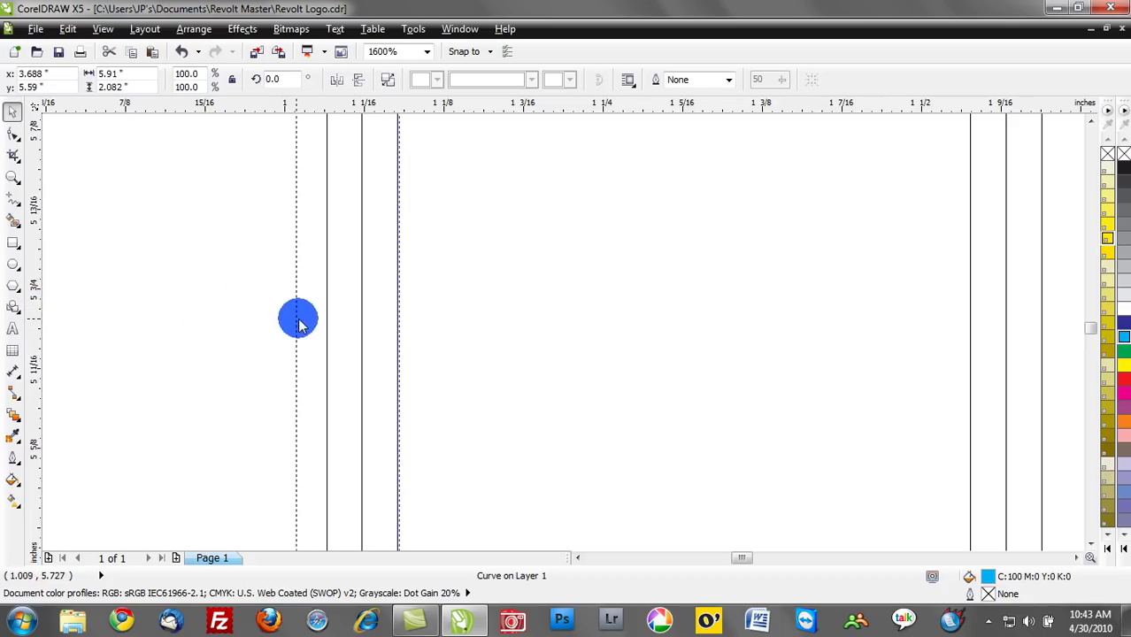
click(325, 321)
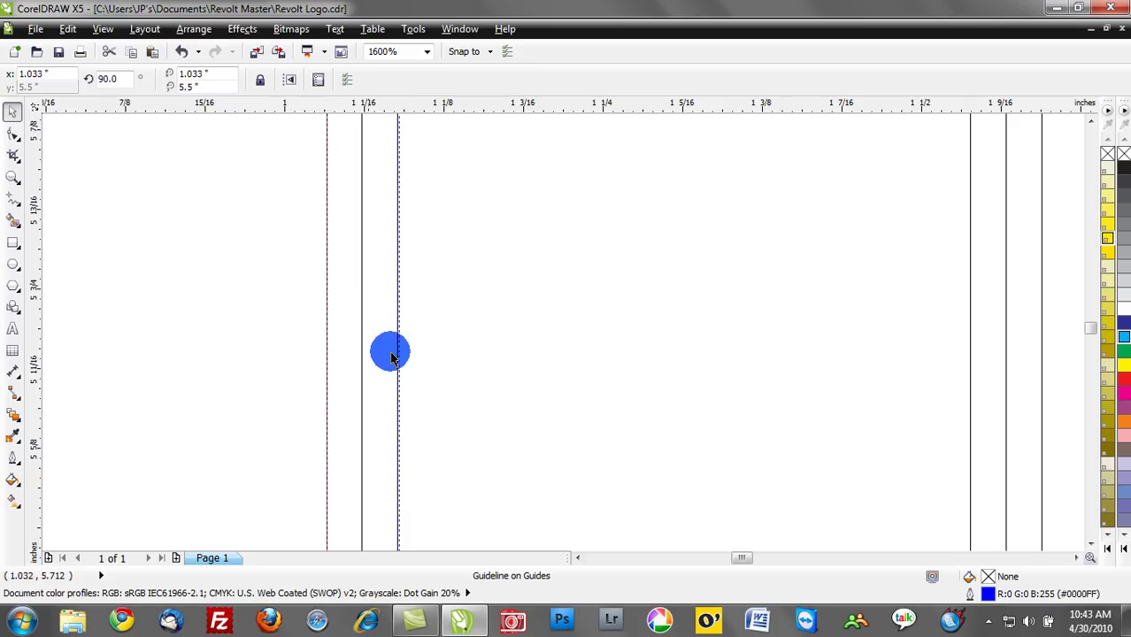
scroll(395, 321, down, 1)
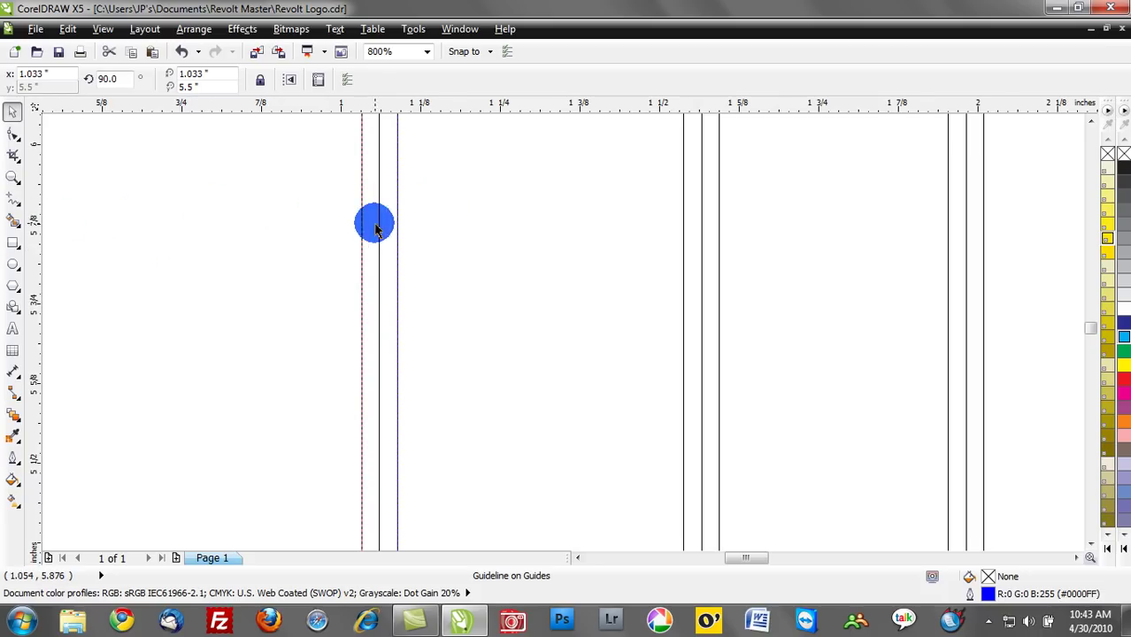
click(106, 30)
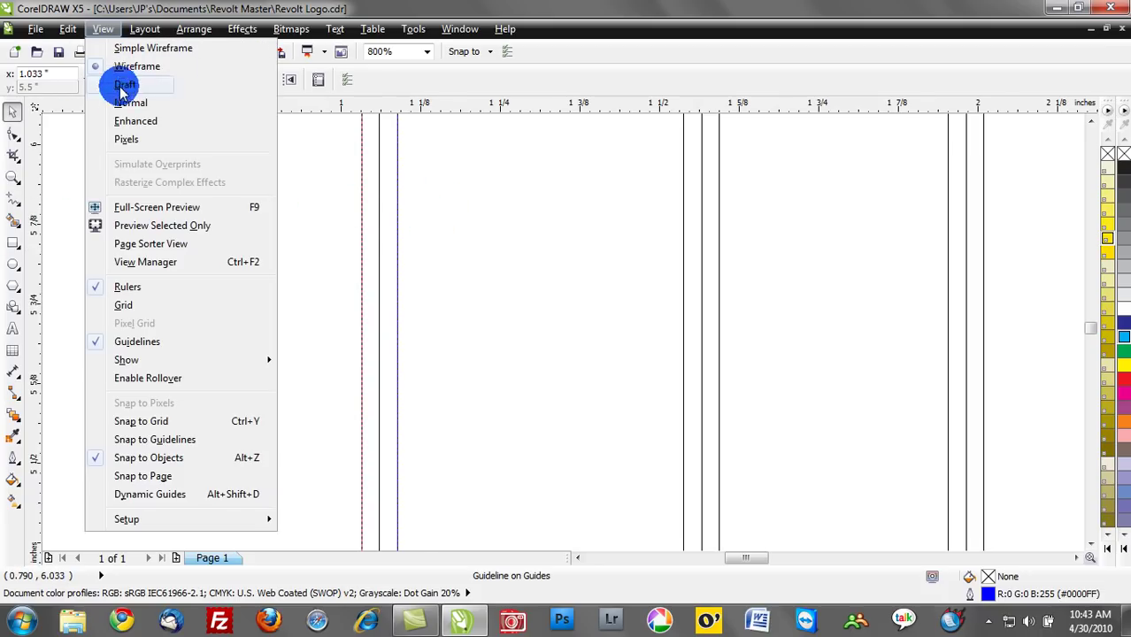
click(116, 117)
scroll(229, 231, down, 2)
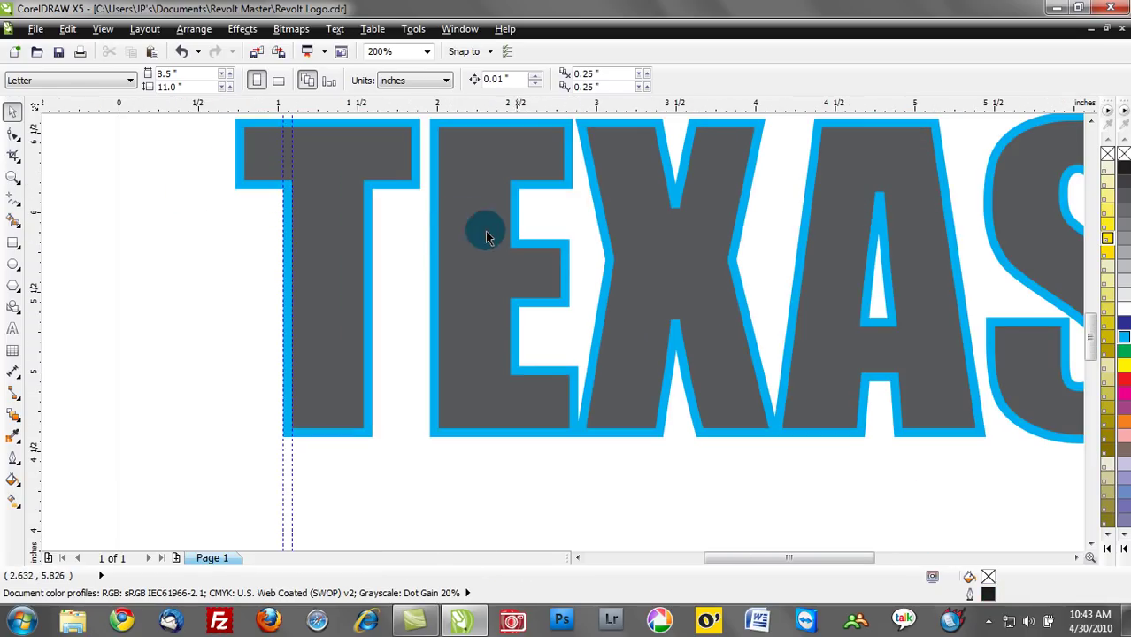
Drag the cyan outline shape down well below the grey TEXAS
drag(430, 237, 441, 290)
scroll(442, 290, down, 2)
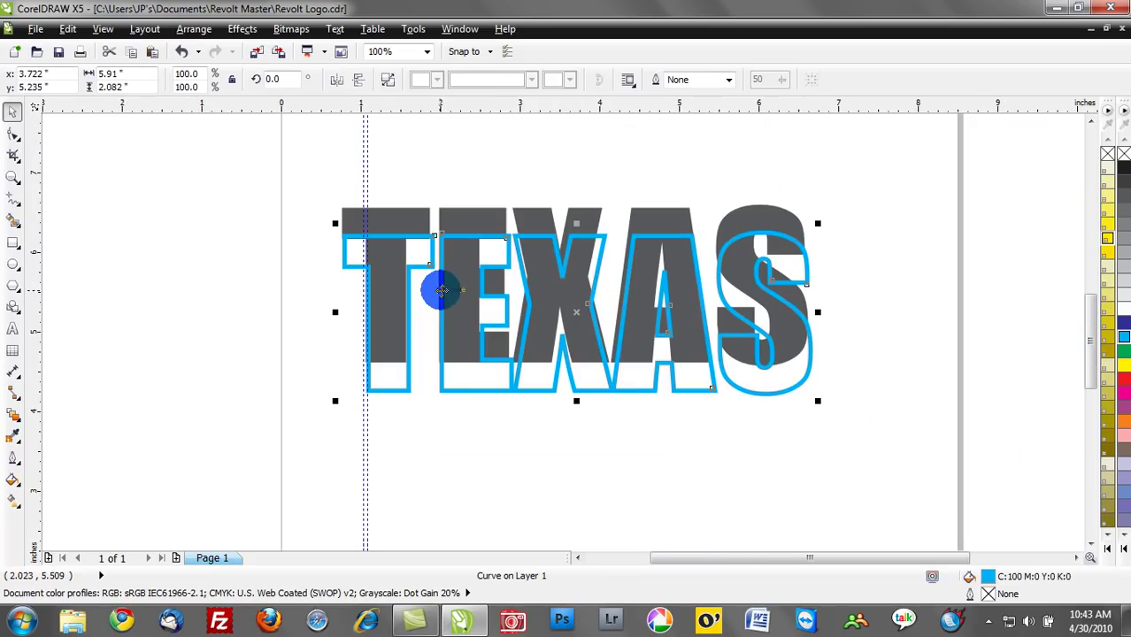
drag(504, 237, 576, 407)
scroll(714, 349, down, 1)
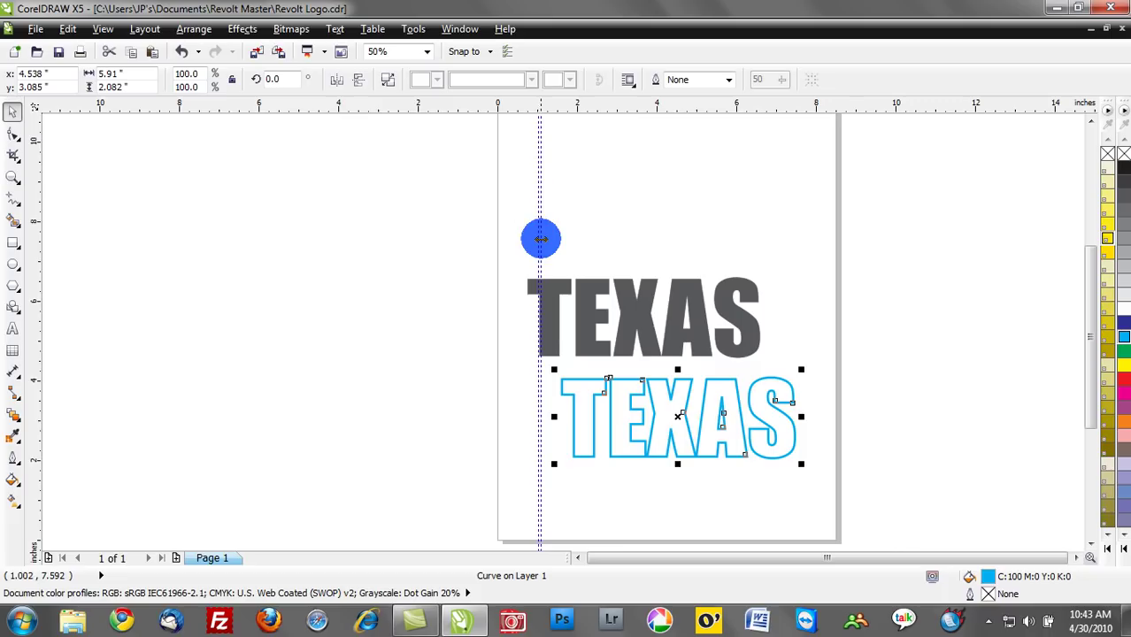
Nudge the guideline left, move the grey TEXAS higher and the outlined TEXAS up-left, then deselect
drag(541, 244, 537, 247)
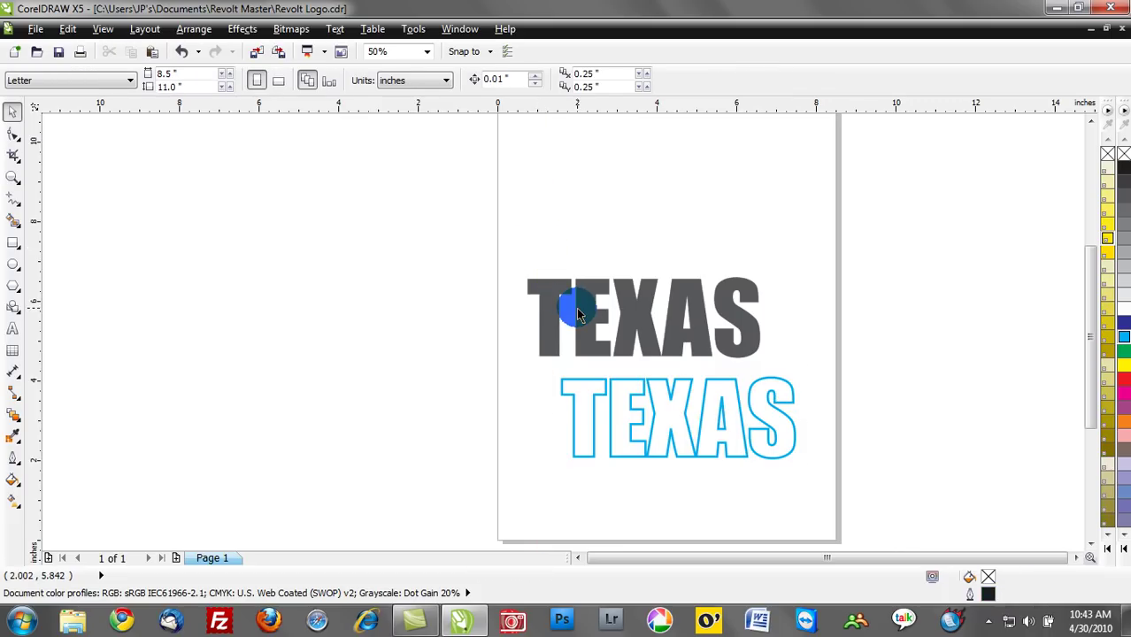
drag(575, 305, 584, 262)
drag(644, 385, 618, 359)
click(500, 359)
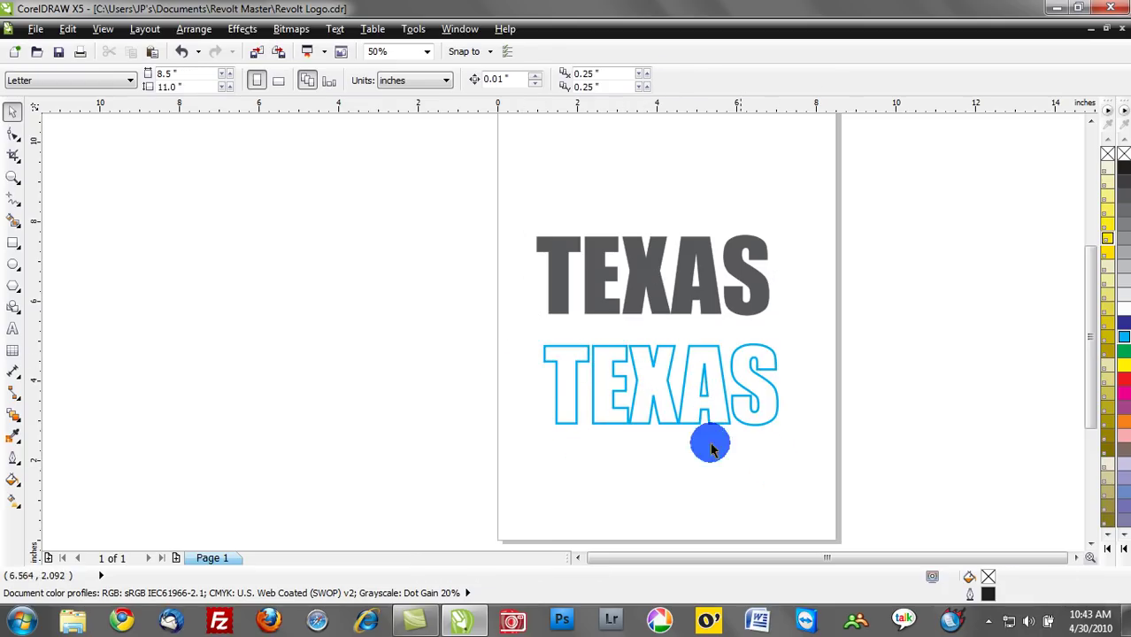
Create a page-sized 8.5 × 11 inch rectangle and fill it with PANTONE 1-1-5 C yellow
double_click(13, 243)
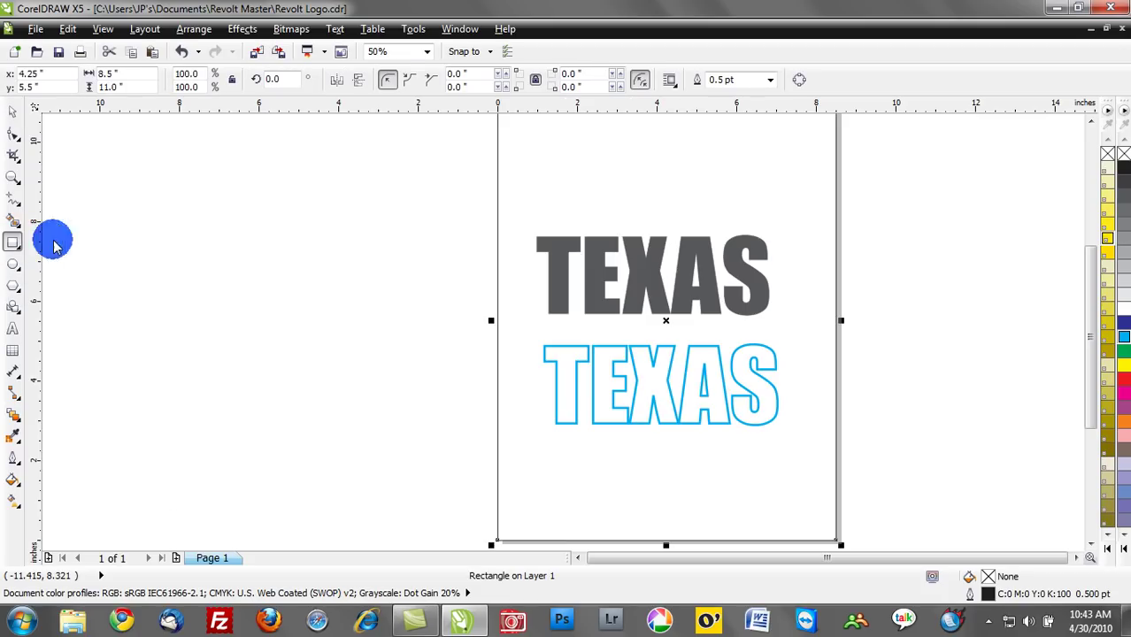
scroll(363, 296, down, 1)
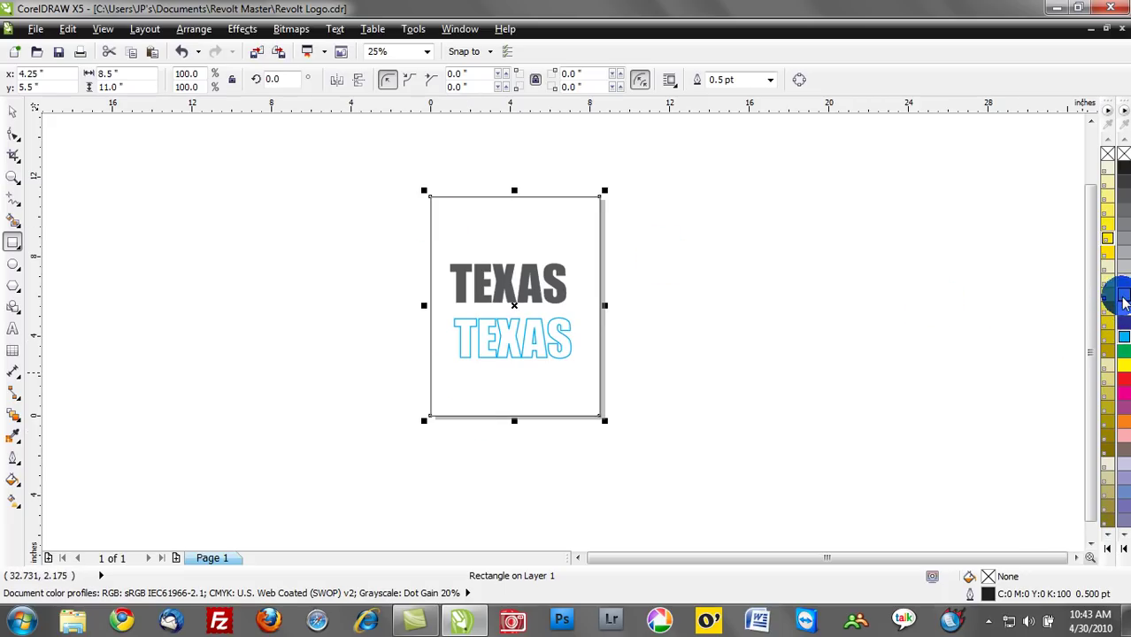
click(1122, 301)
click(1105, 223)
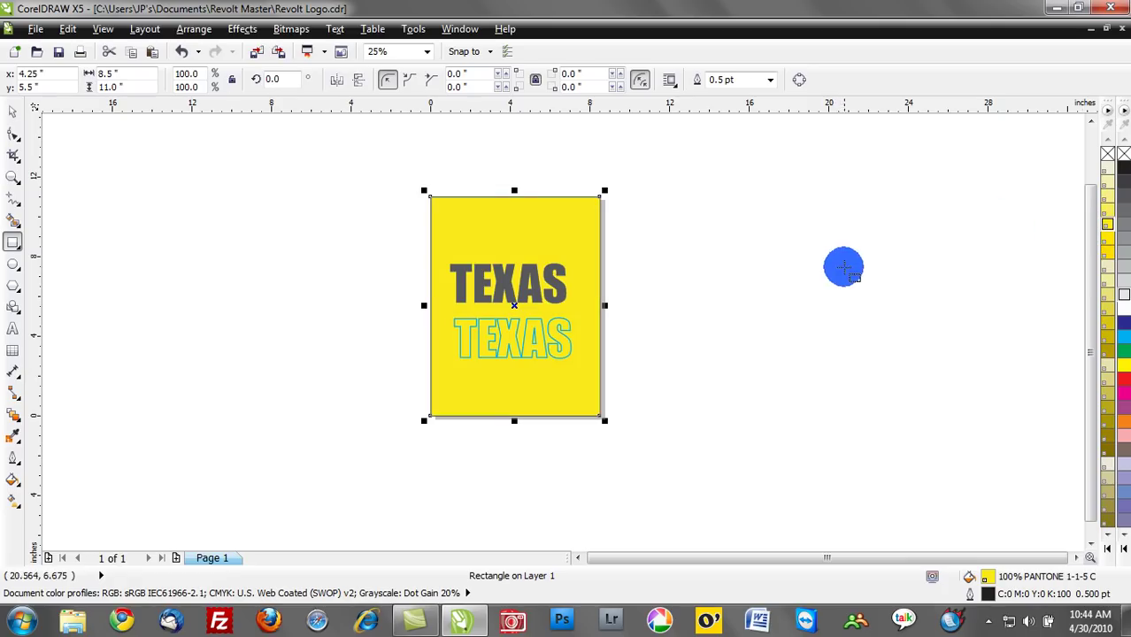
scroll(511, 350, up, 2)
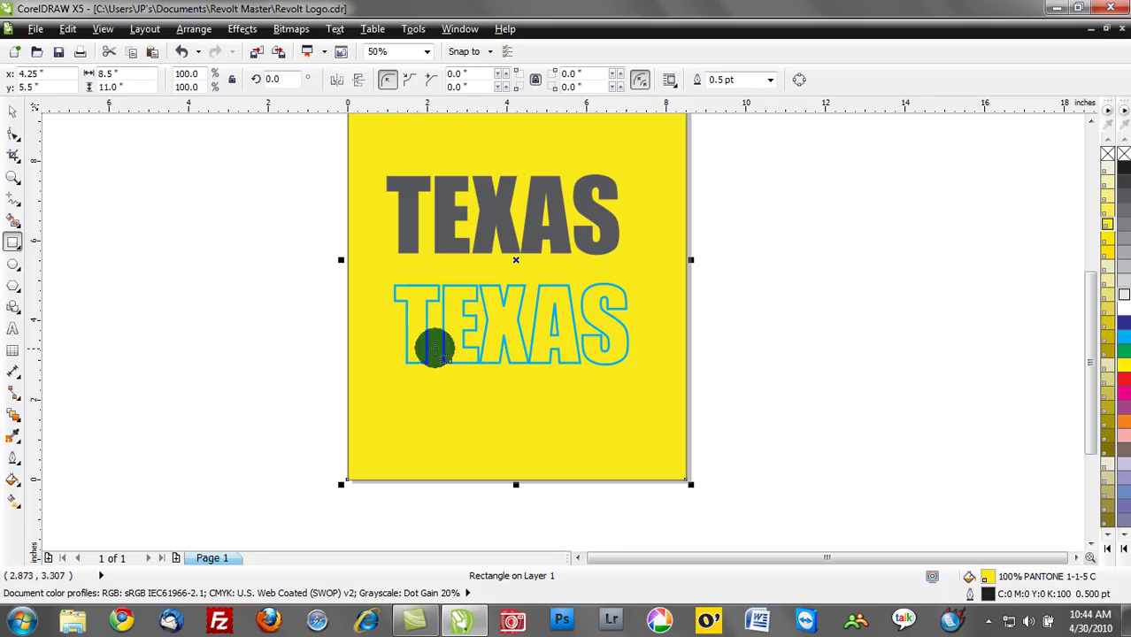
click(10, 113)
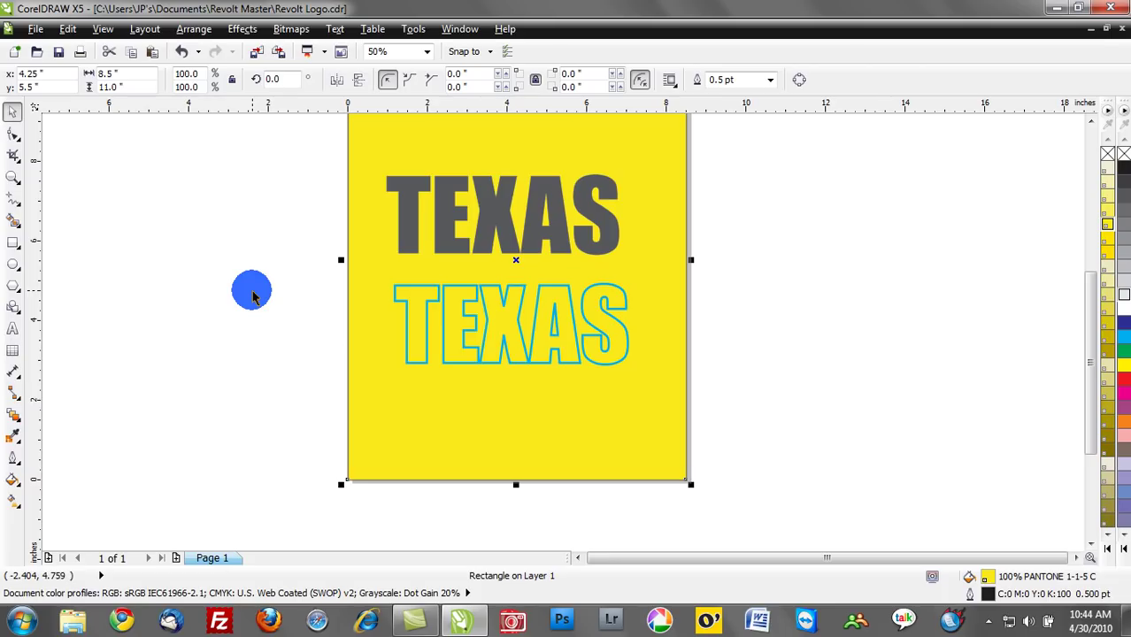
Undo the yellow rectangle, shift TEXAS slightly down-right, and zoom to it with Shift+F2
key(ctrl+z)
key(ctrl+z)
key(ctrl+z)
key(ctrl+z)
key(ctrl+z)
key(ctrl+z)
key(ctrl+z)
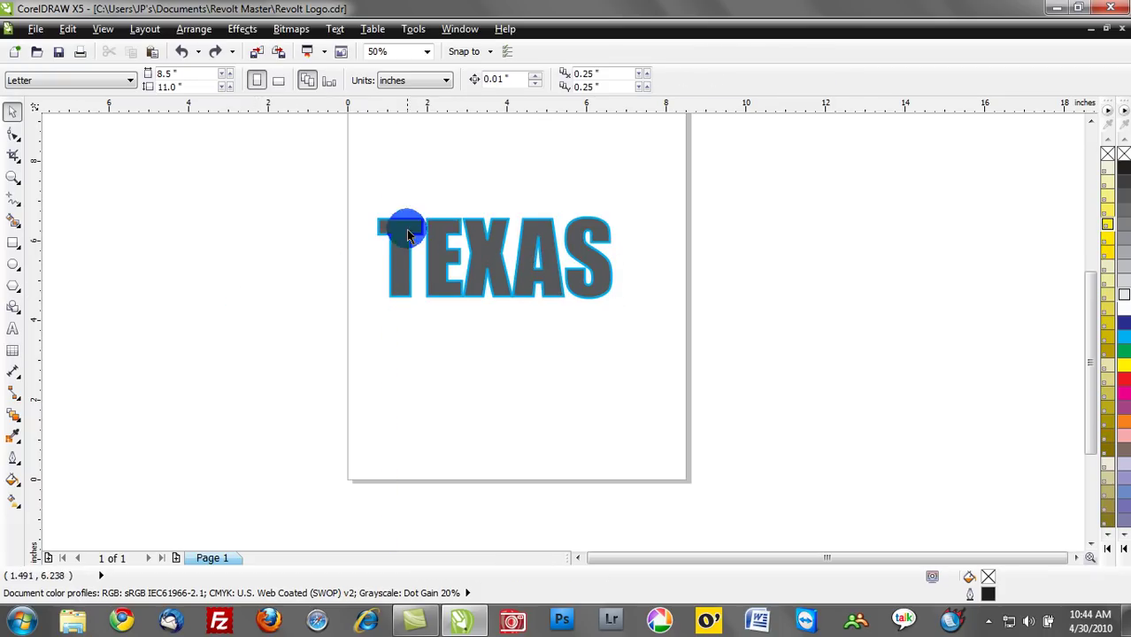
drag(403, 227, 413, 251)
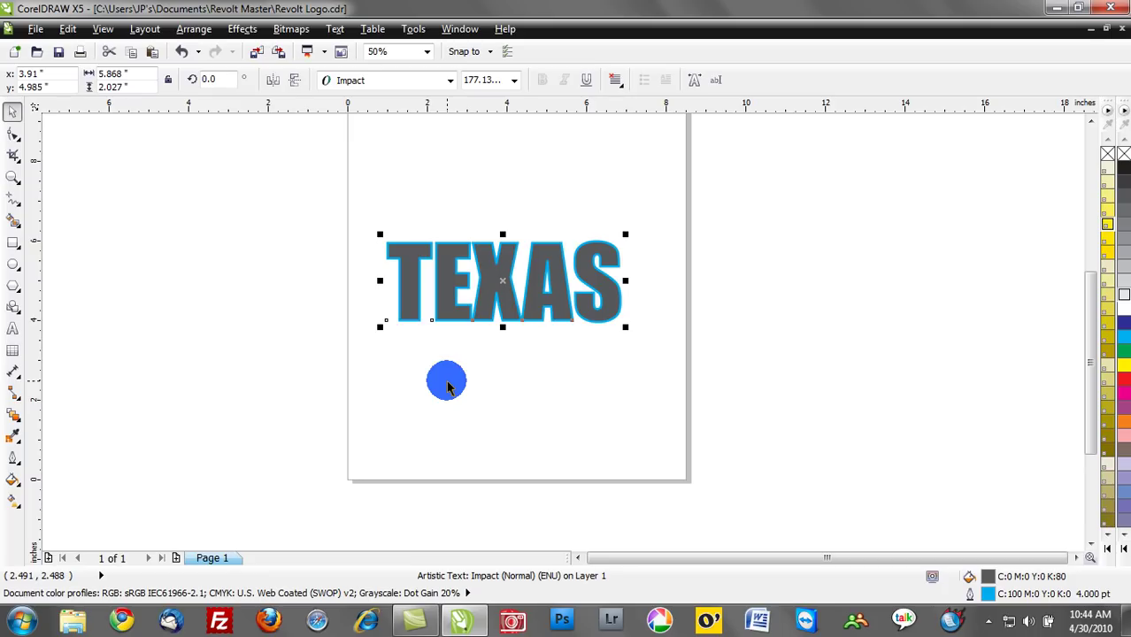
key(shift+F2)
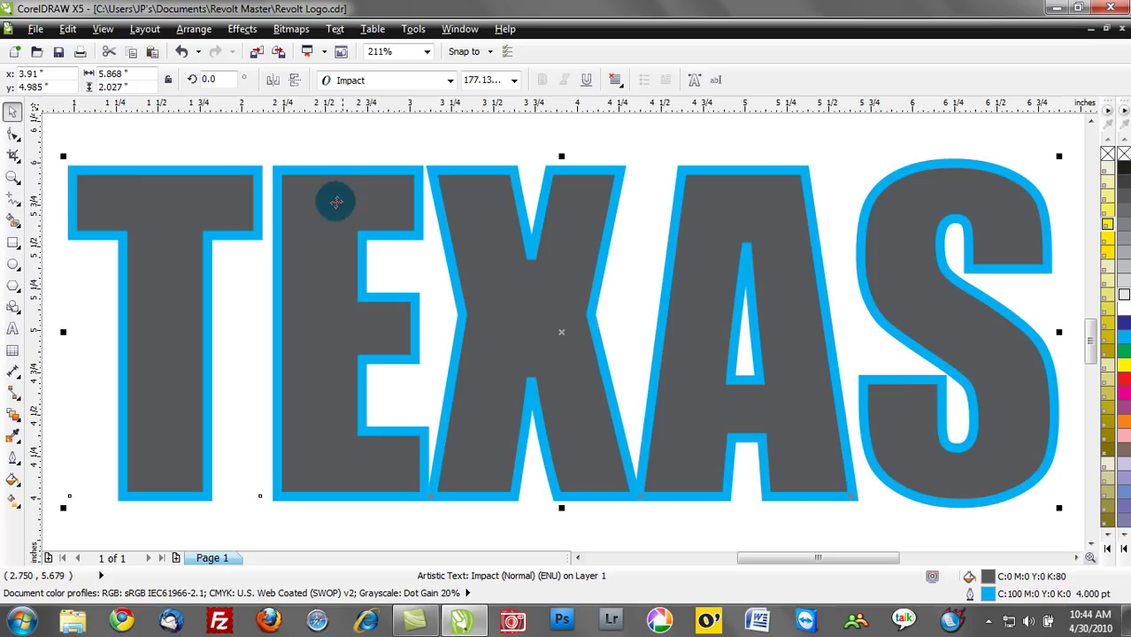
In TEXAS's Object Properties Outline settings, enable Behind fill and Scale with image
right_click(320, 176)
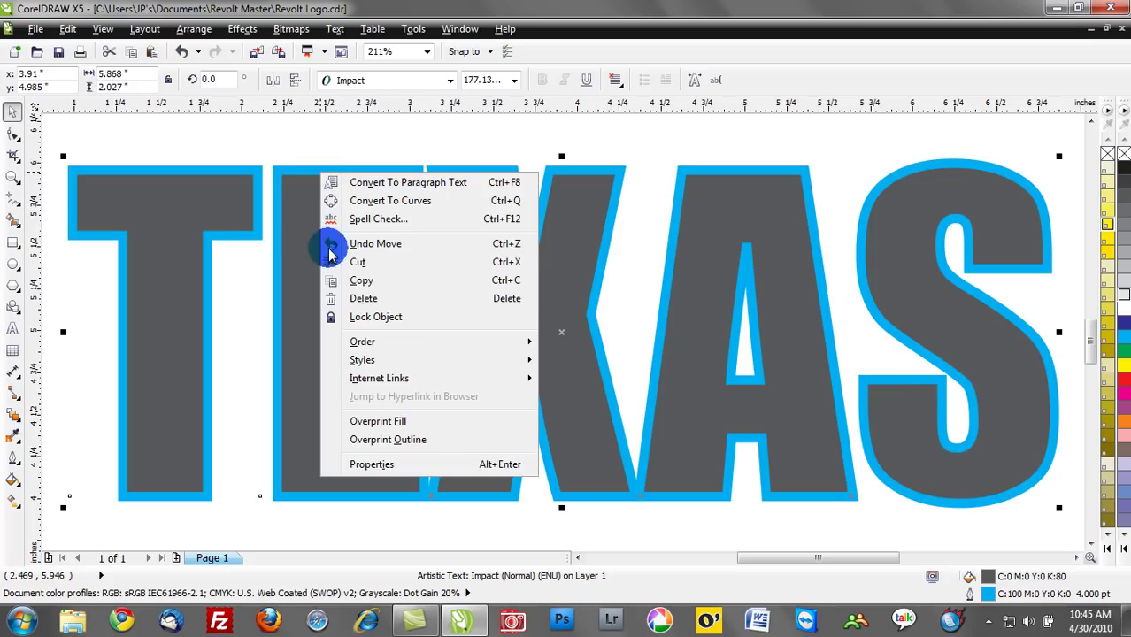
click(387, 464)
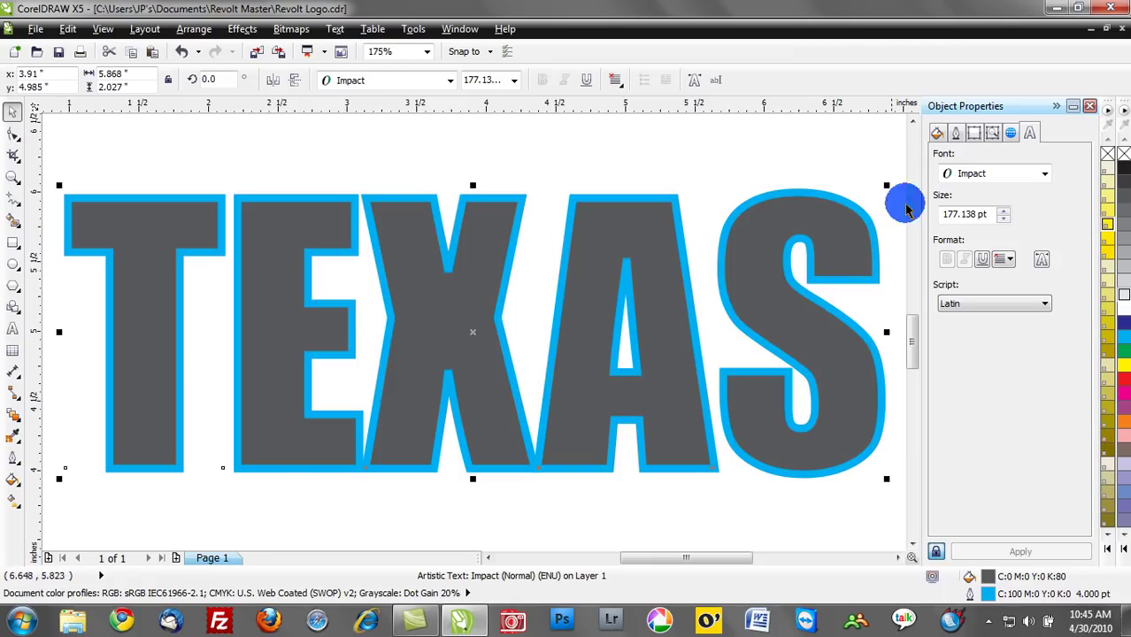
click(957, 132)
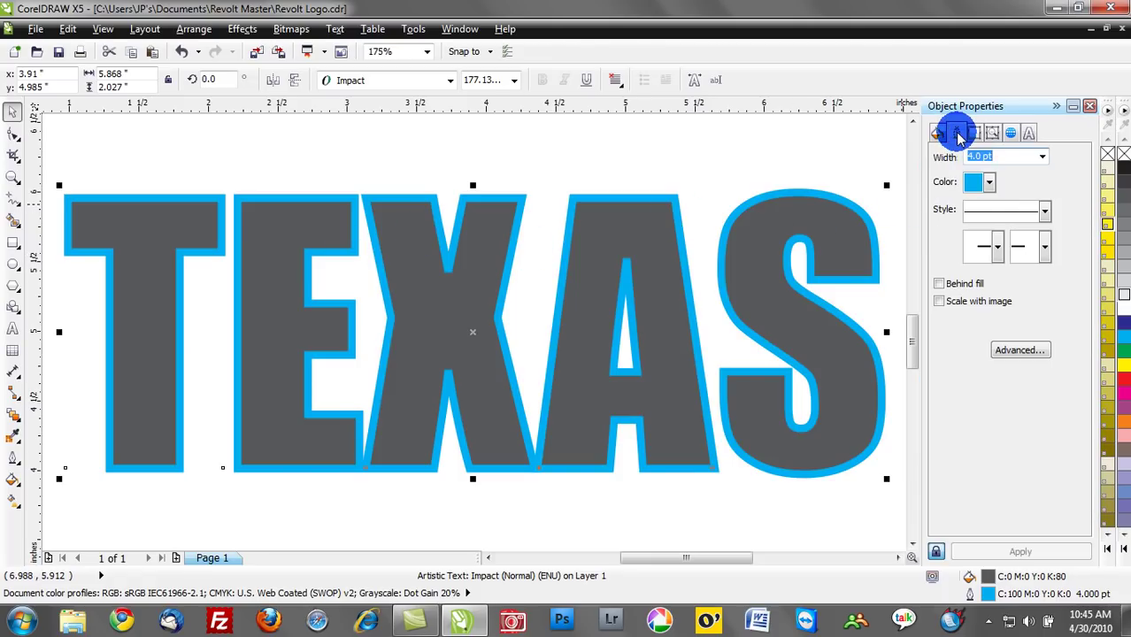
click(938, 284)
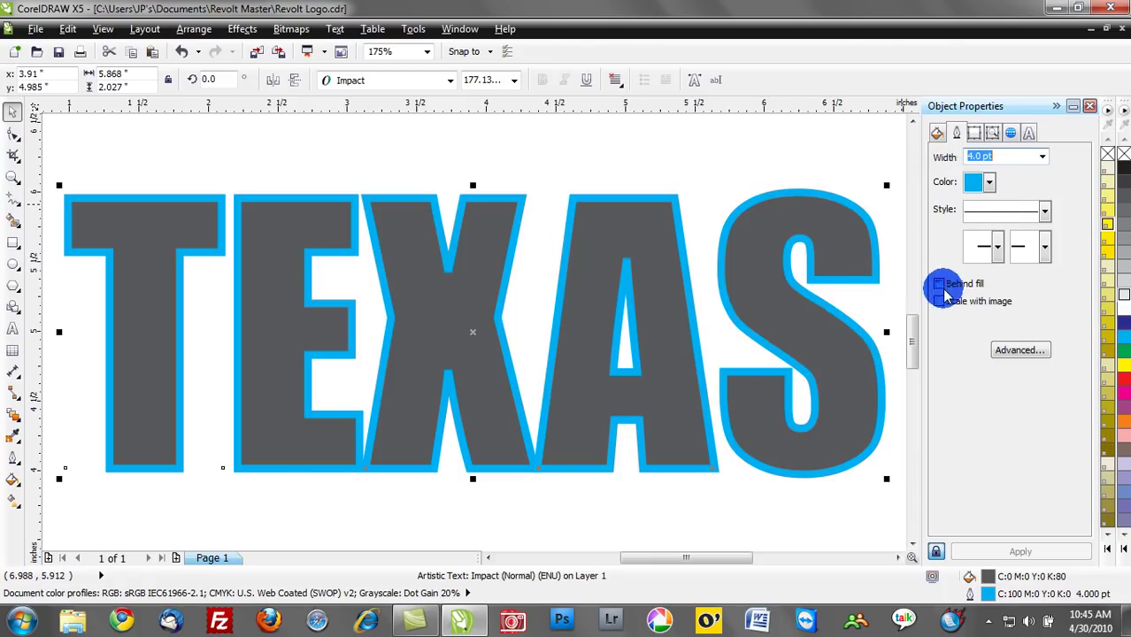
click(939, 284)
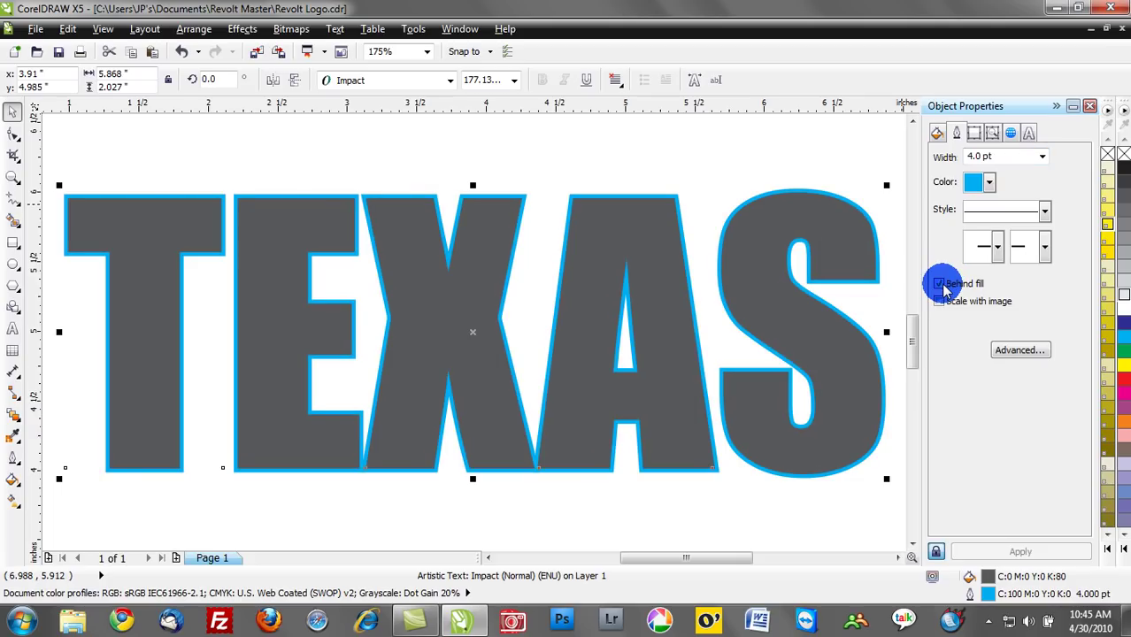
click(941, 285)
click(942, 285)
click(941, 285)
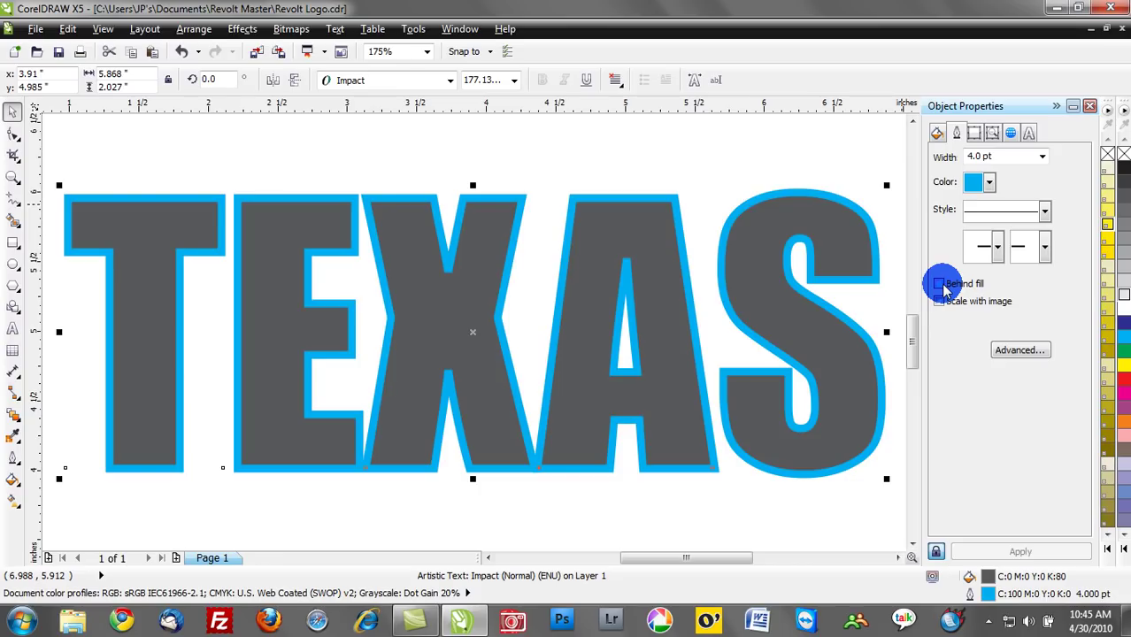
click(942, 285)
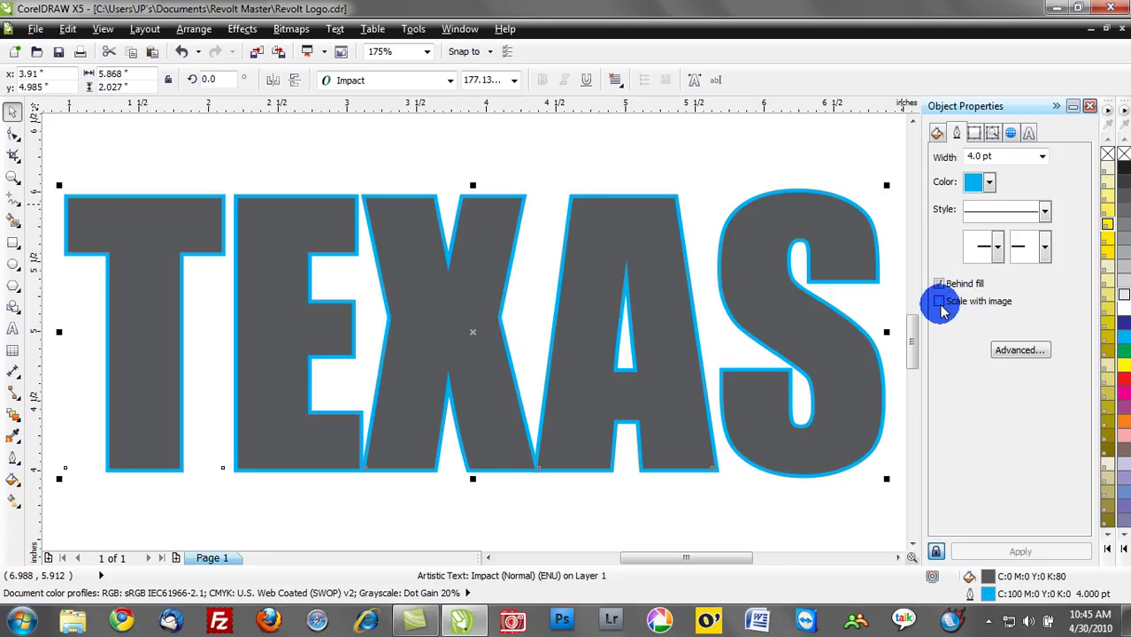
click(940, 302)
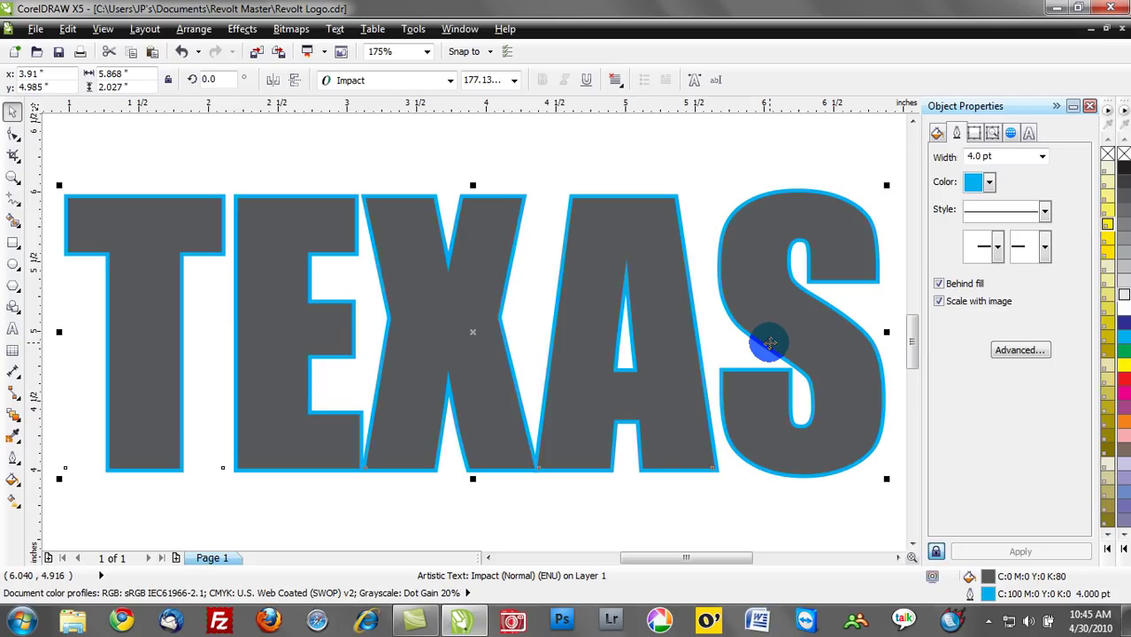
Undo an accidental shrink of TEXAS, restoring its previous size
scroll(713, 340, down, 6)
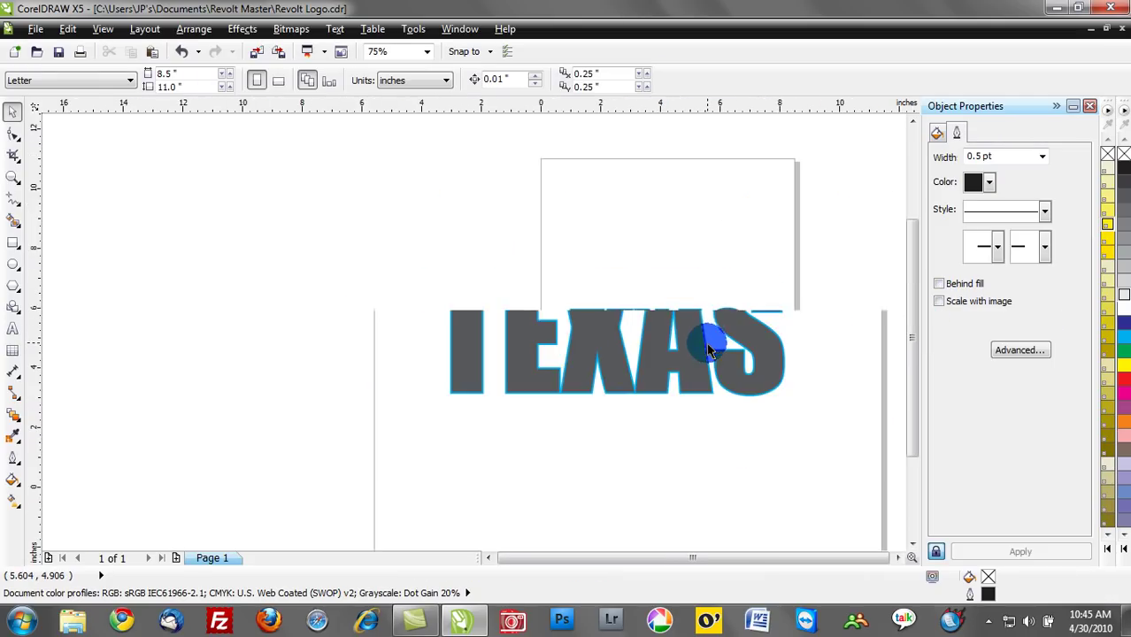
drag(751, 372, 613, 308)
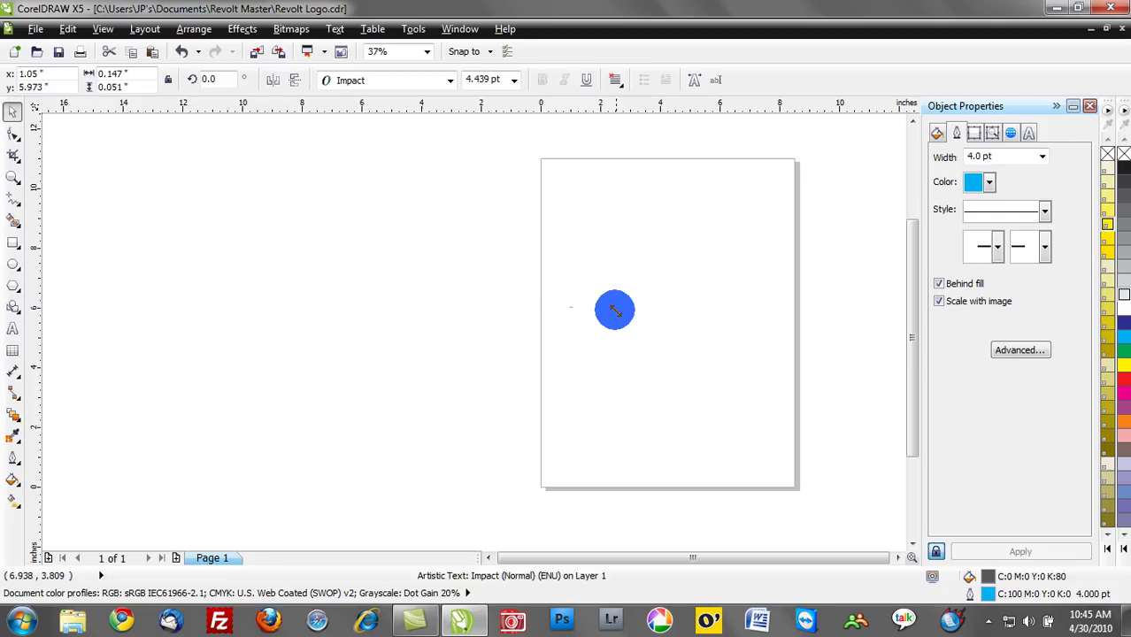
click(607, 308)
scroll(576, 317, up, 5)
scroll(571, 321, up, 5)
click(643, 176)
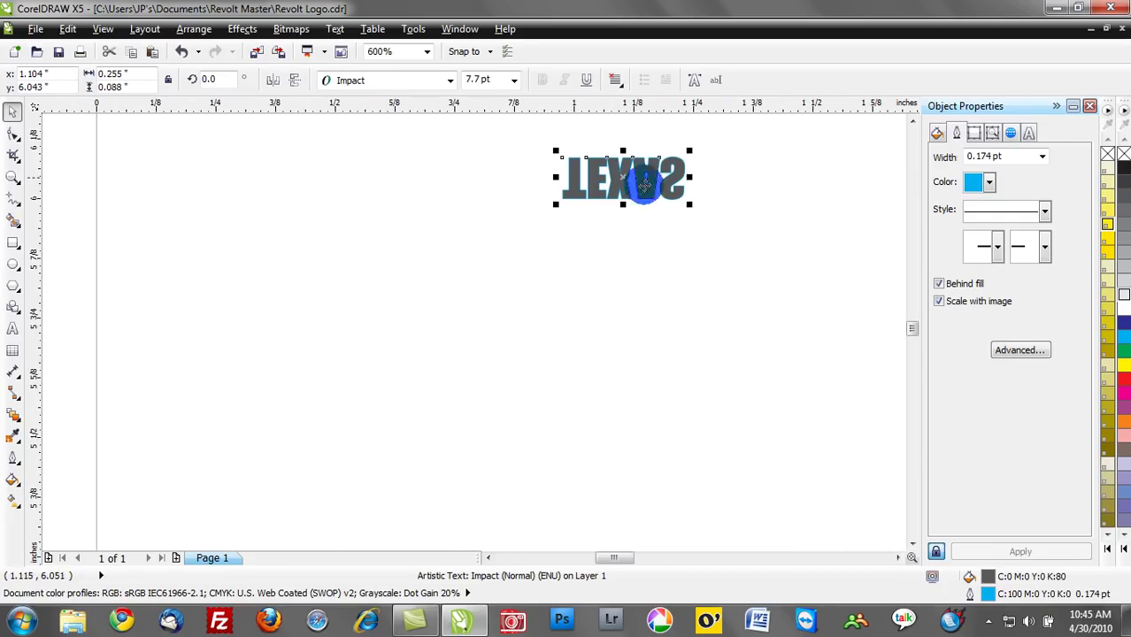
key(ctrl+z)
scroll(708, 243, down, 5)
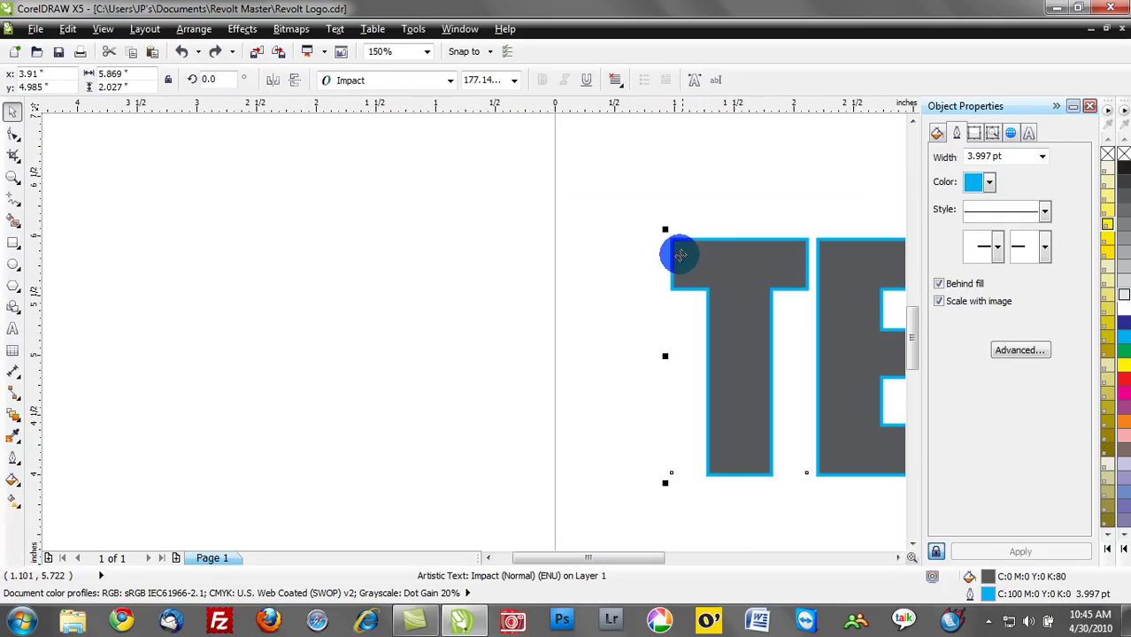
Drag TEXAS's top-left corner outward to about 7.04 × 2.43 inches, outline growing to 4.792 pt
click(665, 228)
click(694, 248)
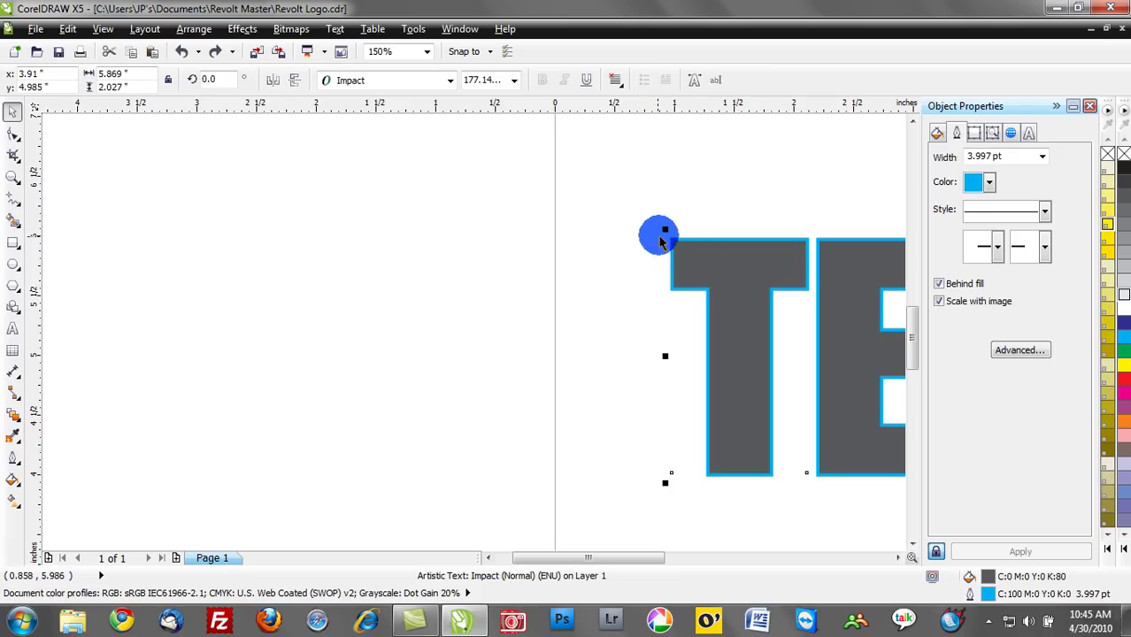
drag(666, 229, 525, 160)
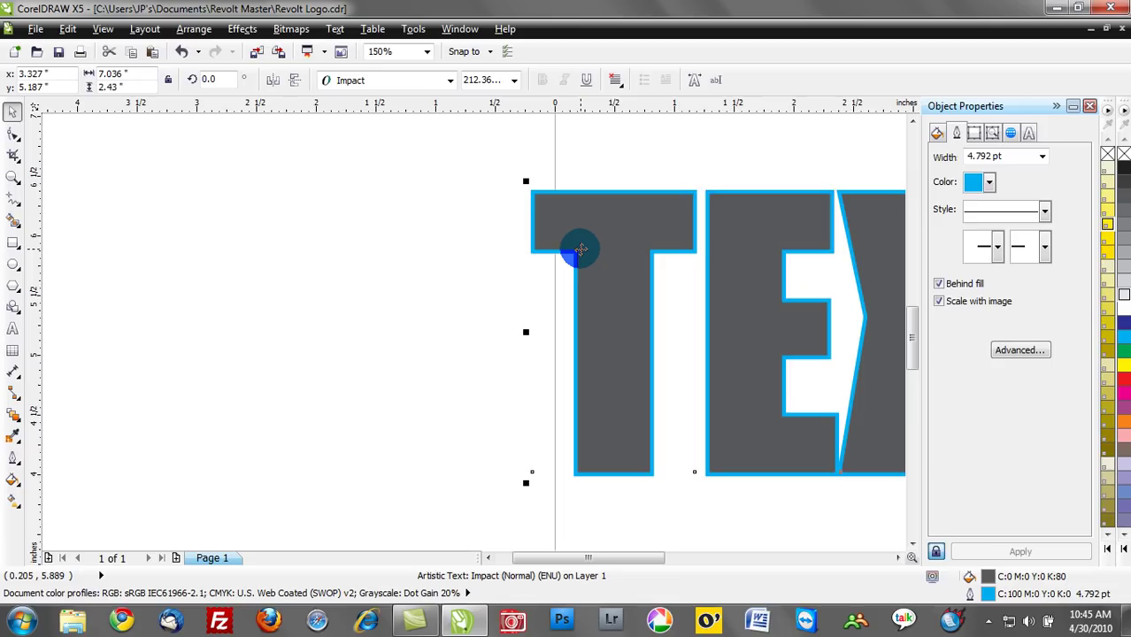
Give the TEXAS outline a red colour and an 8.0 pt width
click(989, 182)
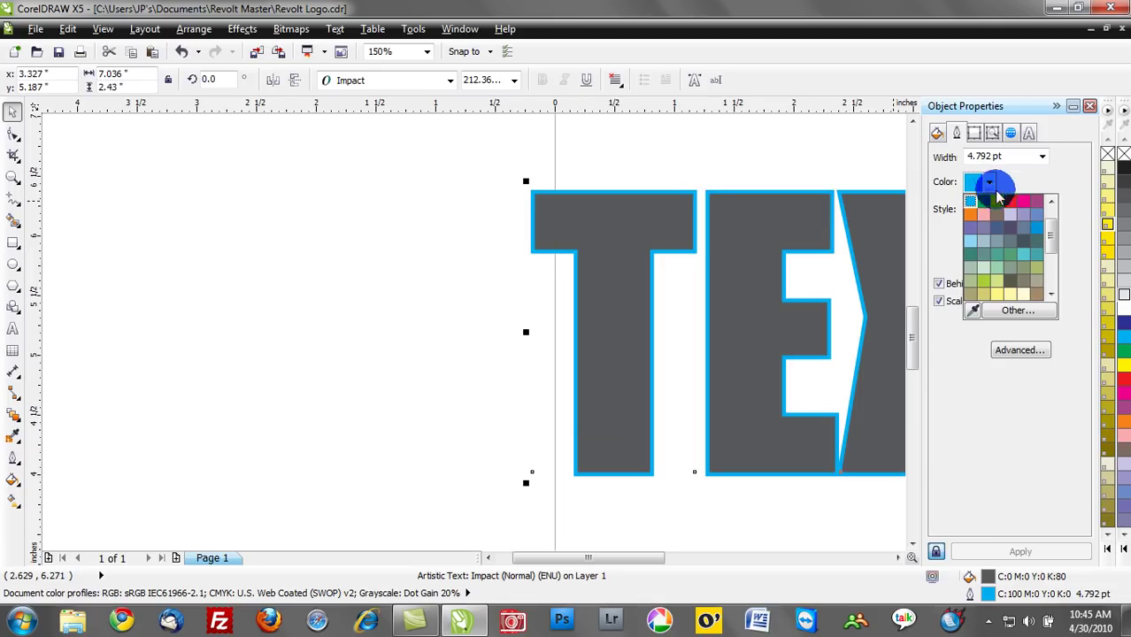
click(1011, 203)
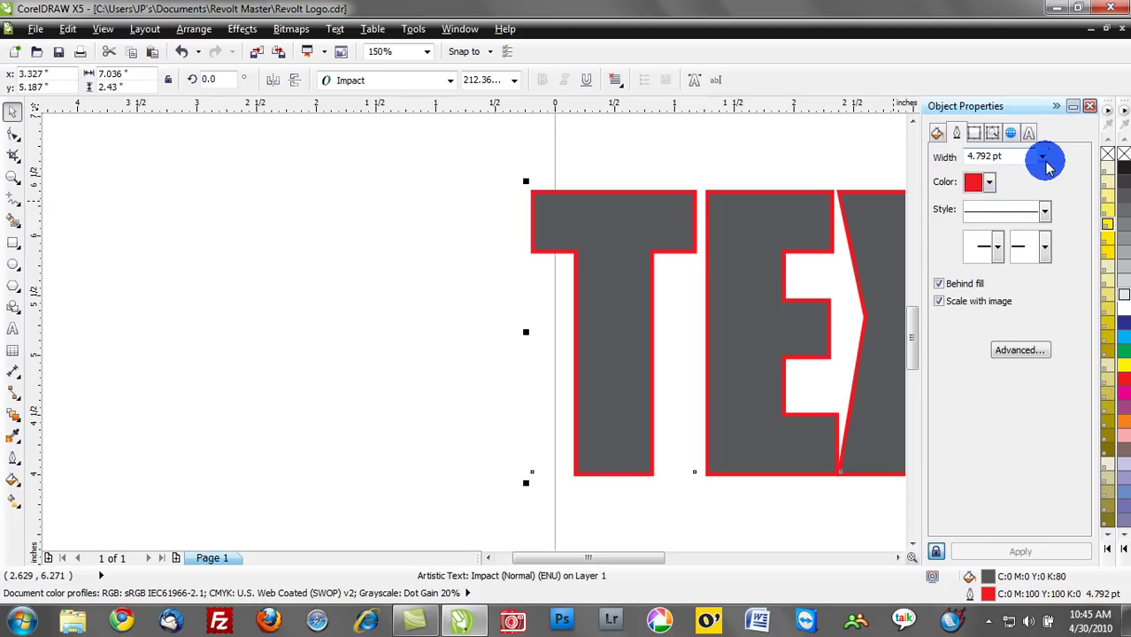
click(1042, 158)
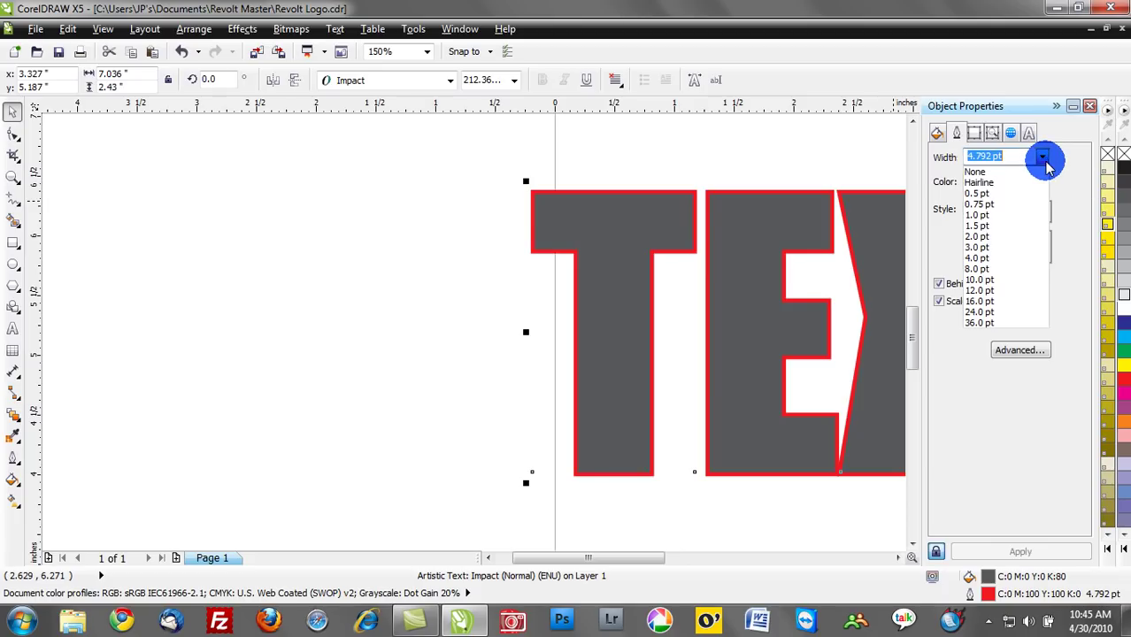
click(984, 268)
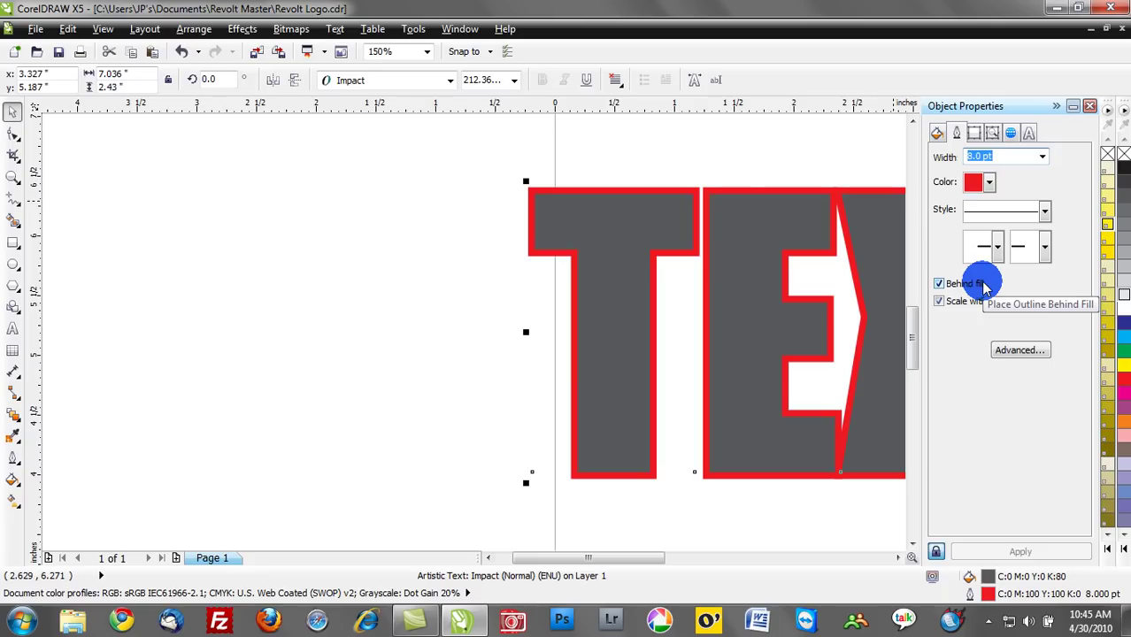
Compare the outline drawn over the fill, then keep it behind the fill and view the whole word
click(985, 287)
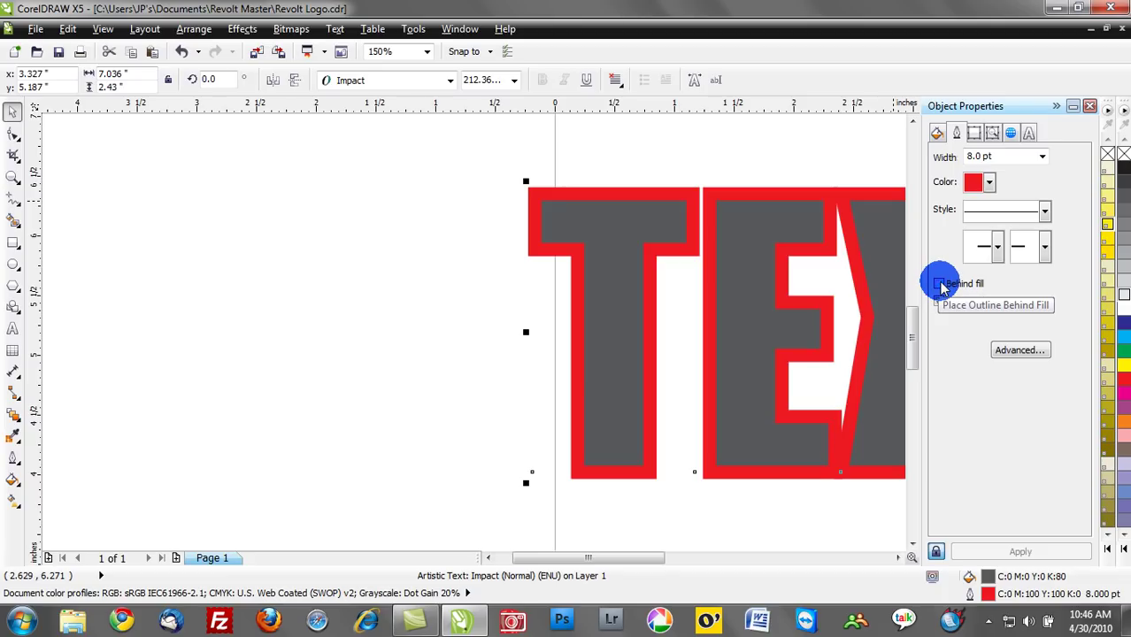
click(940, 284)
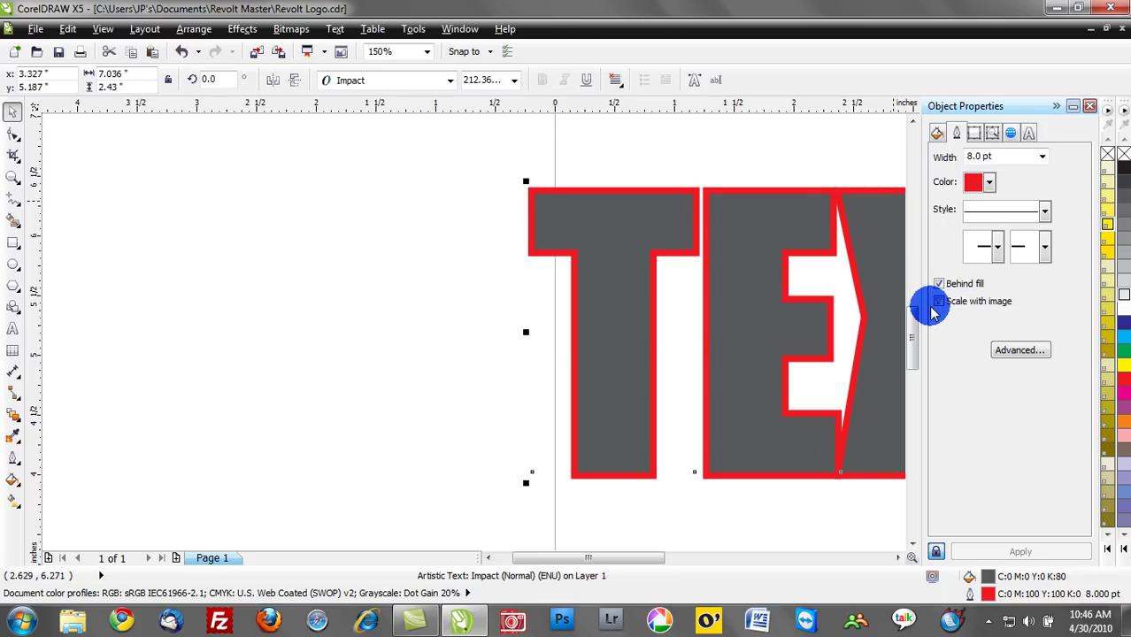
click(379, 369)
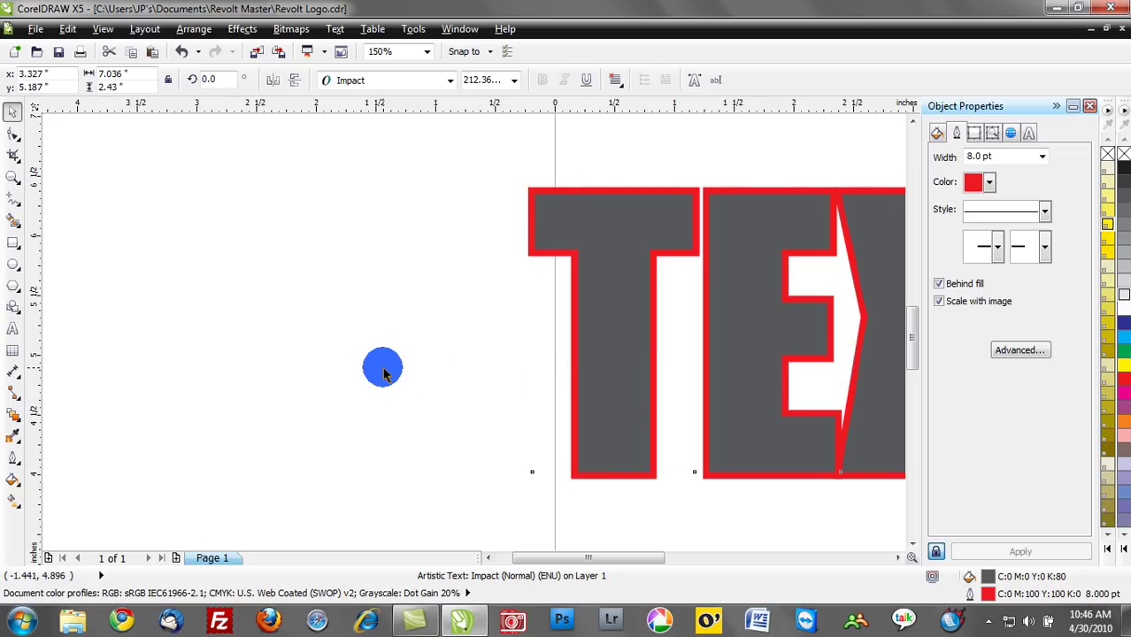
key(F4)
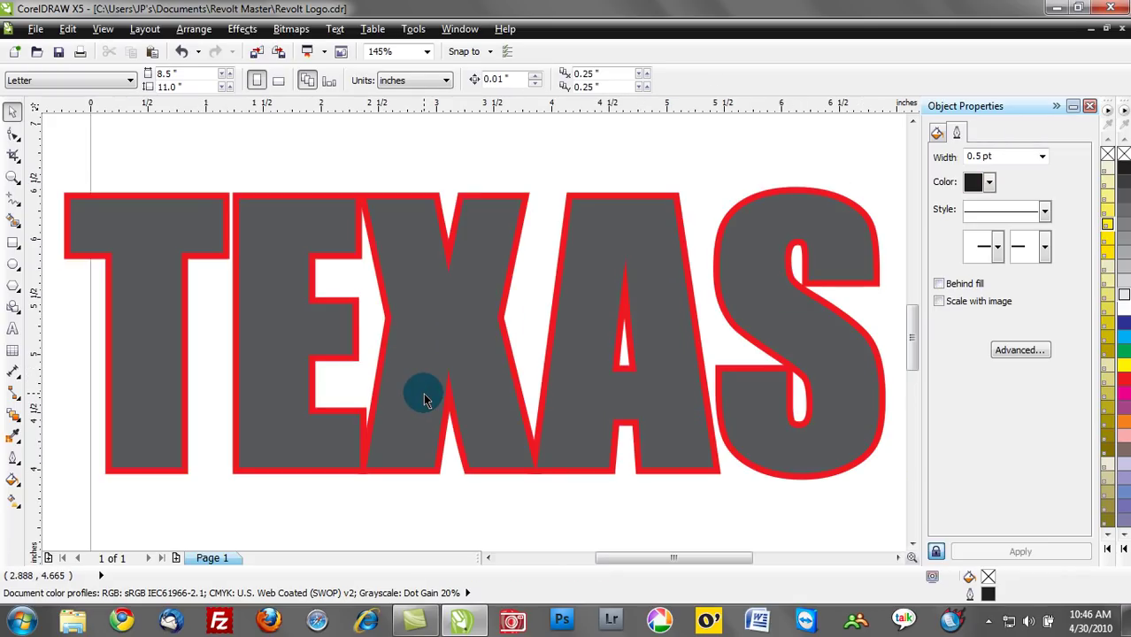